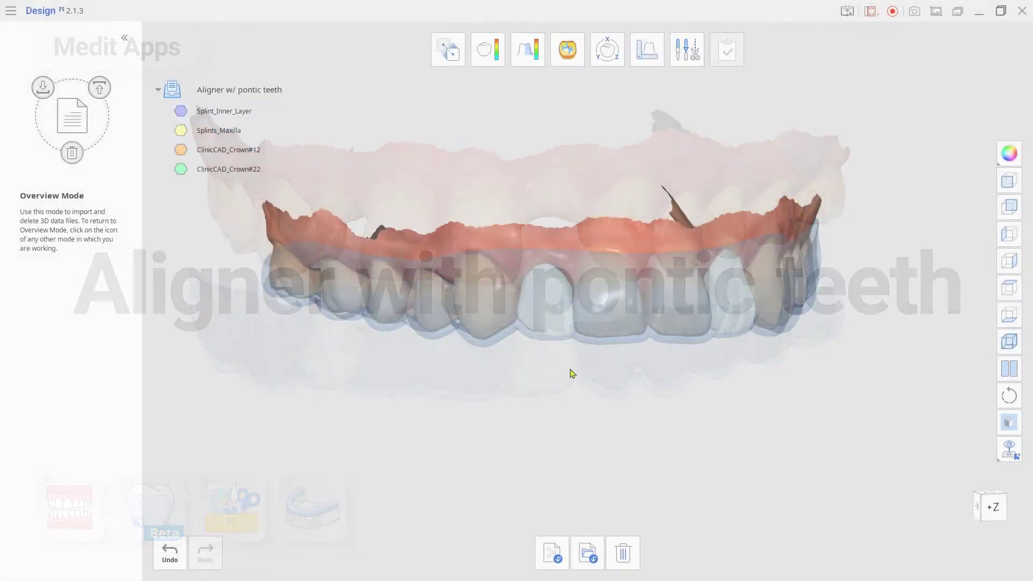
Launch Ortho Simulation on the jaw scans and accept the maxilla and mandible assignment.
right_drag(572, 373, 807, 423)
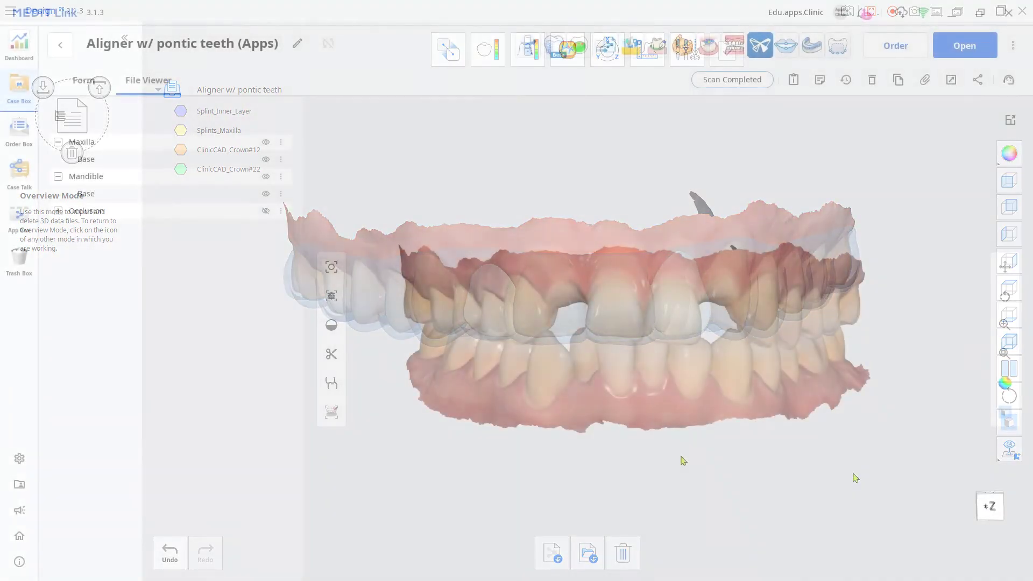
mouse_move(685, 347)
right_down()
mouse_move(550, 338)
mouse_move(672, 344)
right_up()
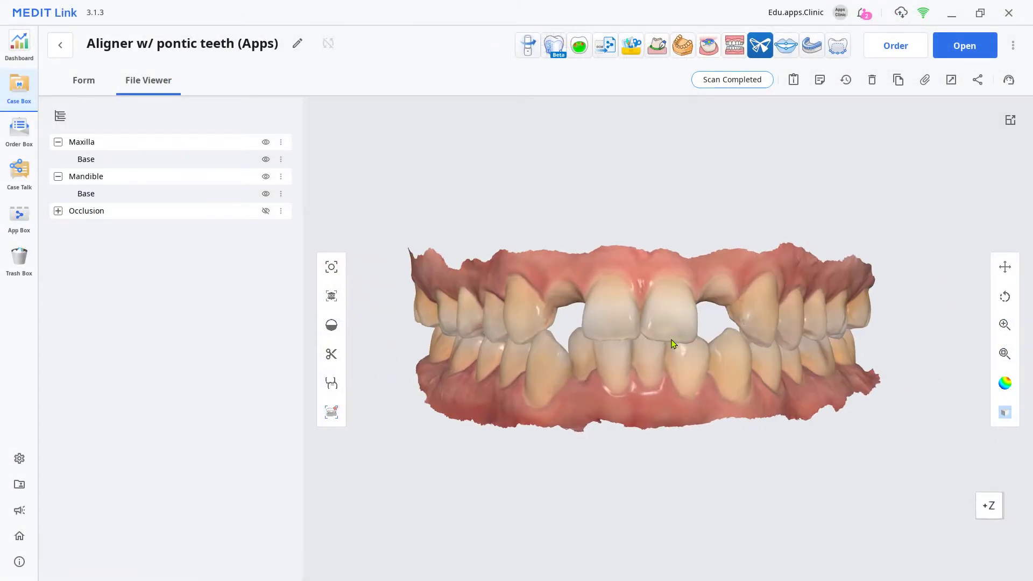
click(727, 60)
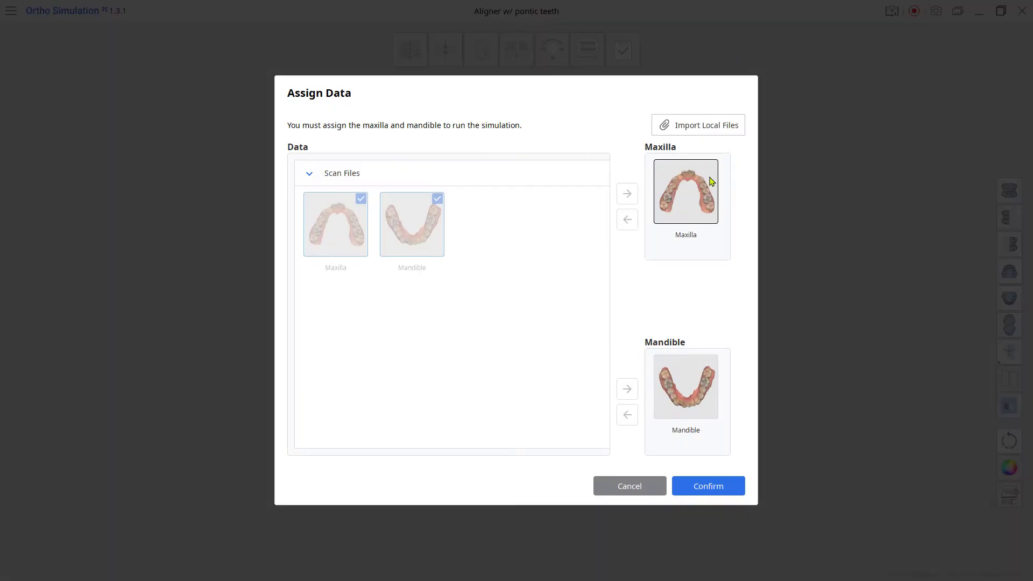
click(702, 485)
Adjust the upper and lower midline points and generate Scenario 1 with Auto Simulation off.
drag(637, 261, 647, 269)
drag(643, 317, 638, 308)
click(968, 564)
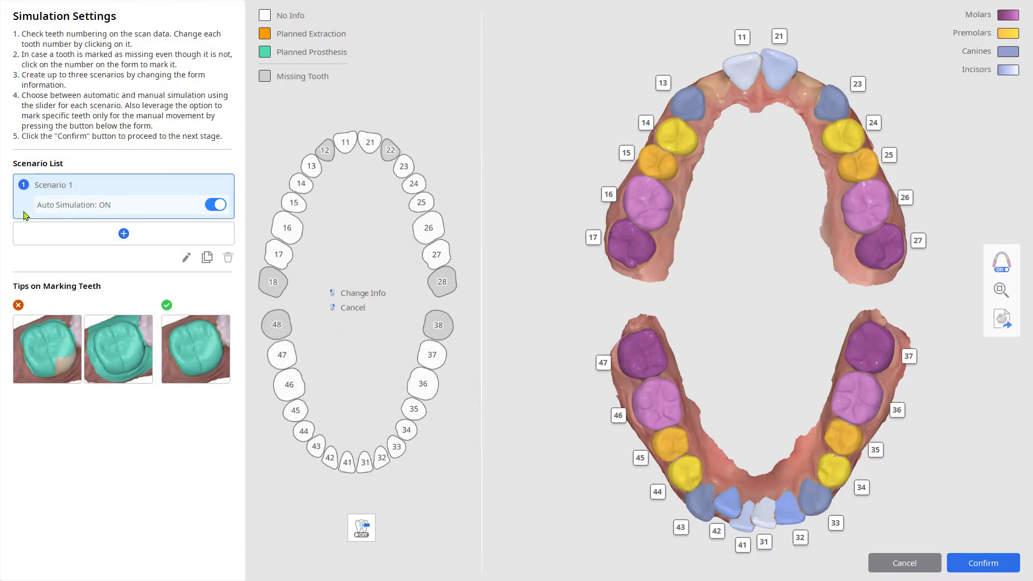
click(214, 207)
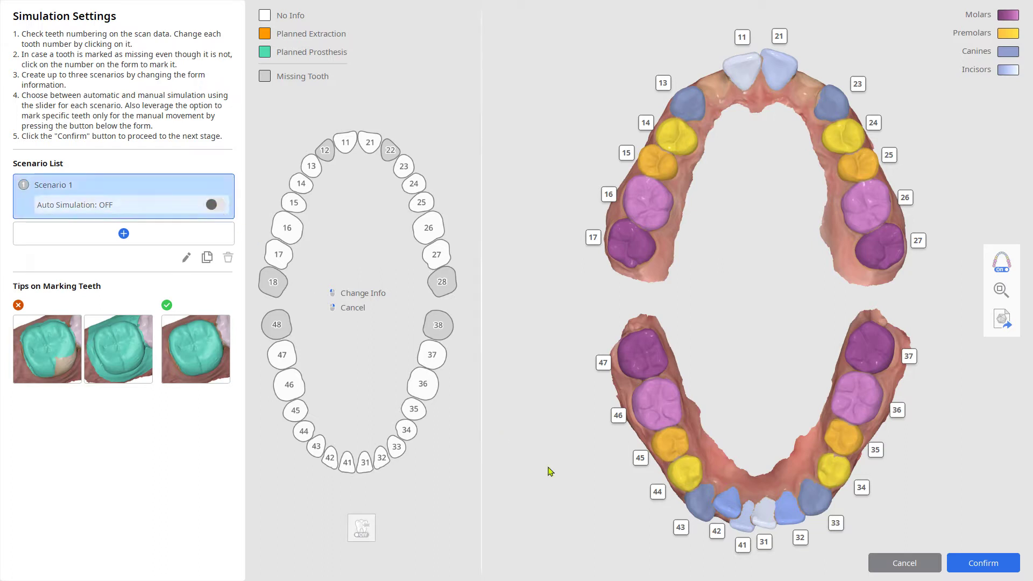
click(987, 566)
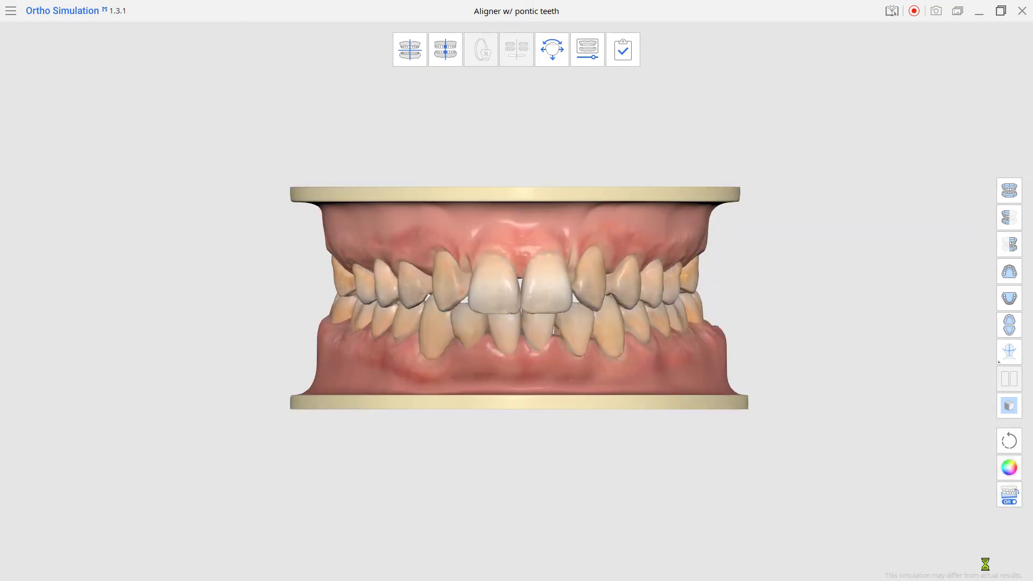
In Advanced Adjustments, rotate an upper central incisor from the maxilla occlusal view.
click(551, 64)
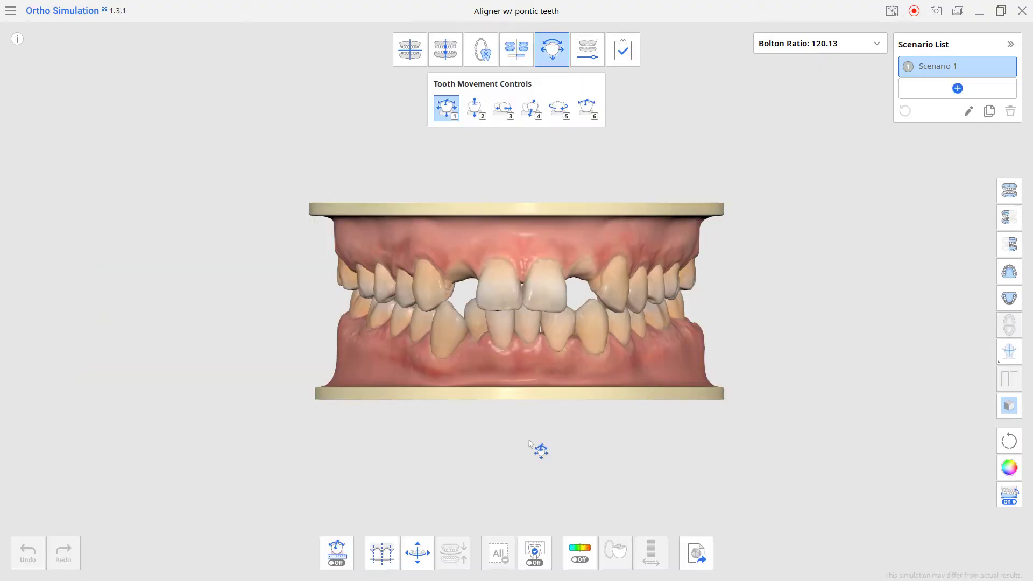
click(1000, 272)
scroll(525, 295, up, 5)
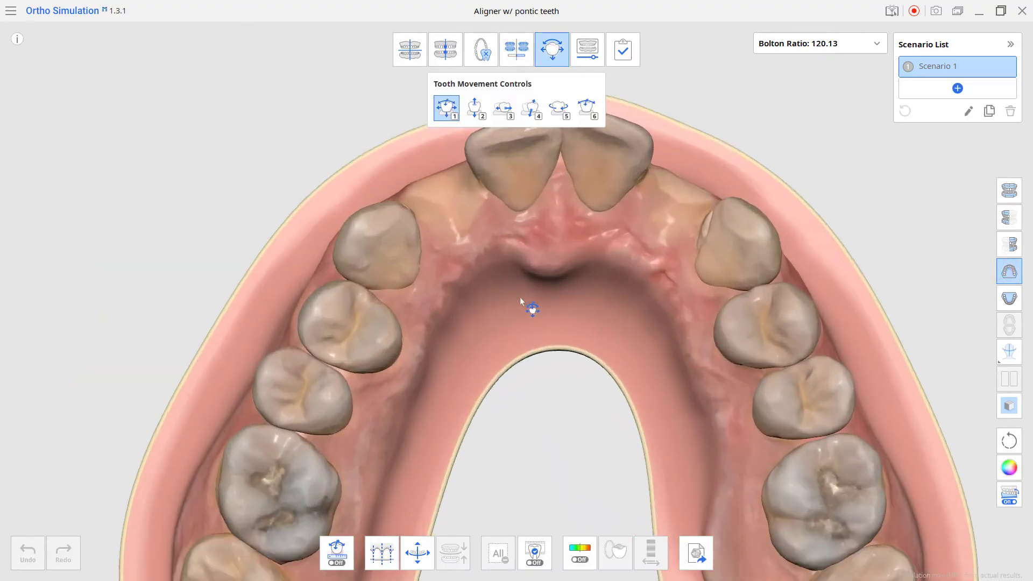
middle_drag(563, 230, 544, 381)
drag(583, 238, 589, 246)
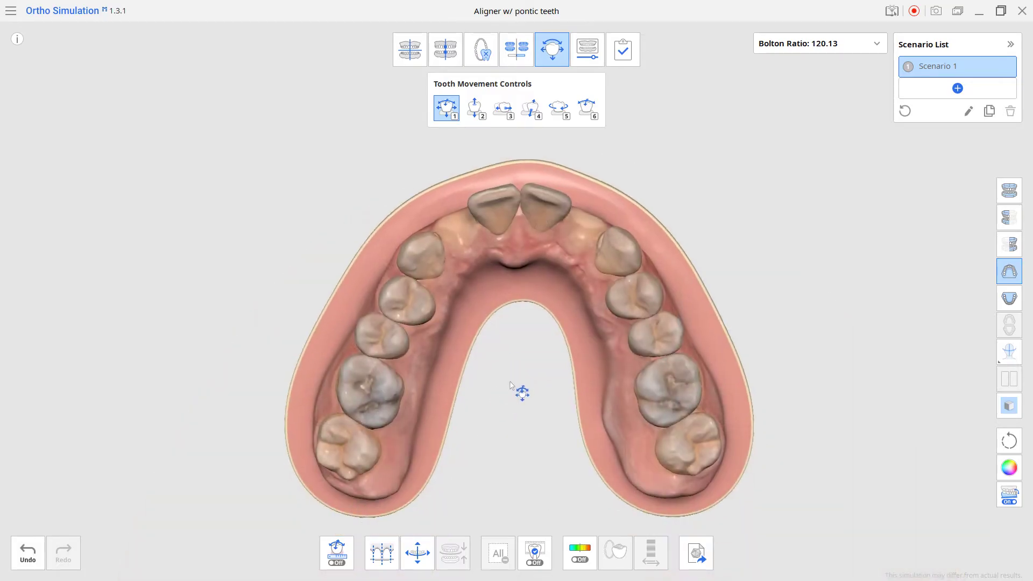
Export Scenario 1 to Medit Link as a full model Without Base.
click(697, 554)
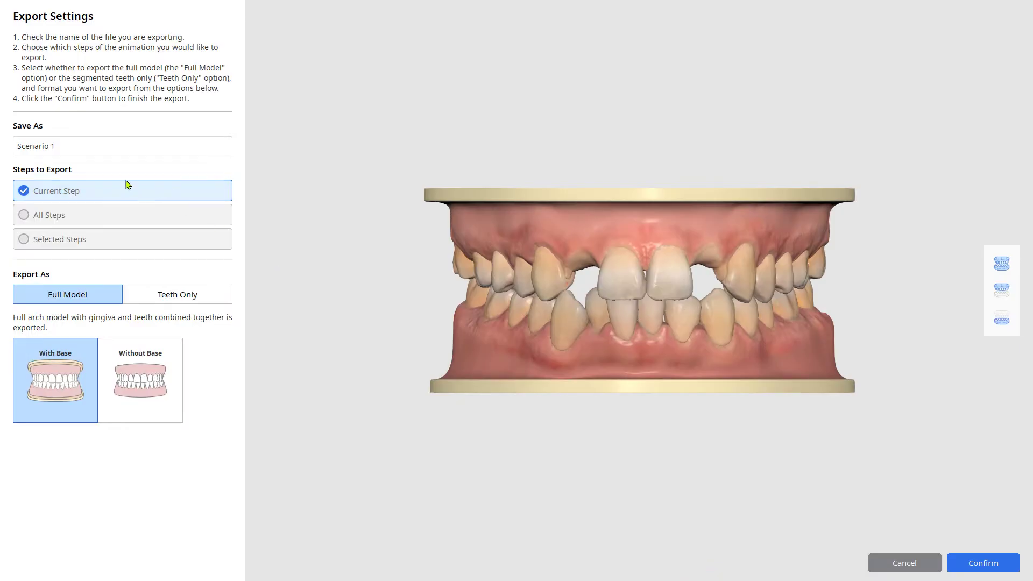
click(151, 396)
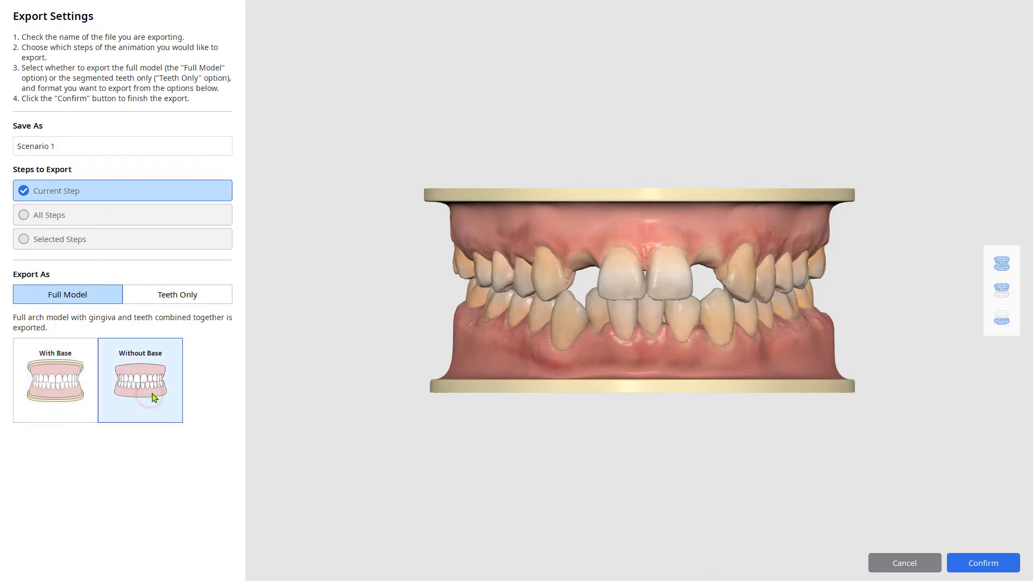
click(984, 560)
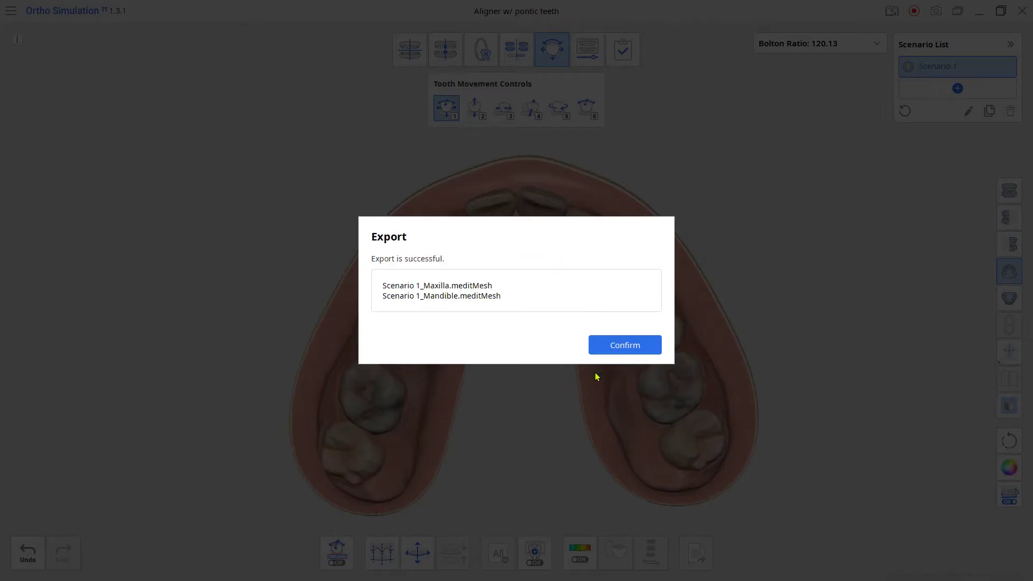
click(609, 345)
Exit Ortho Simulation without saving and hide the original maxilla scan.
click(1021, 10)
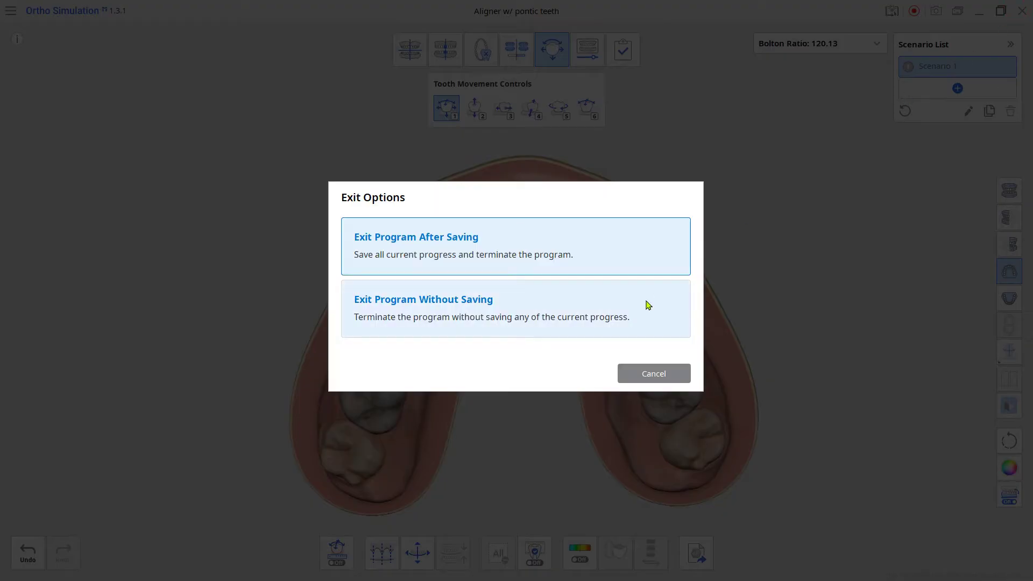
click(645, 302)
click(265, 142)
Hide the original mandible and order teeth 12 and 22 as temporary 3D Print crowns, shade A1.
click(265, 175)
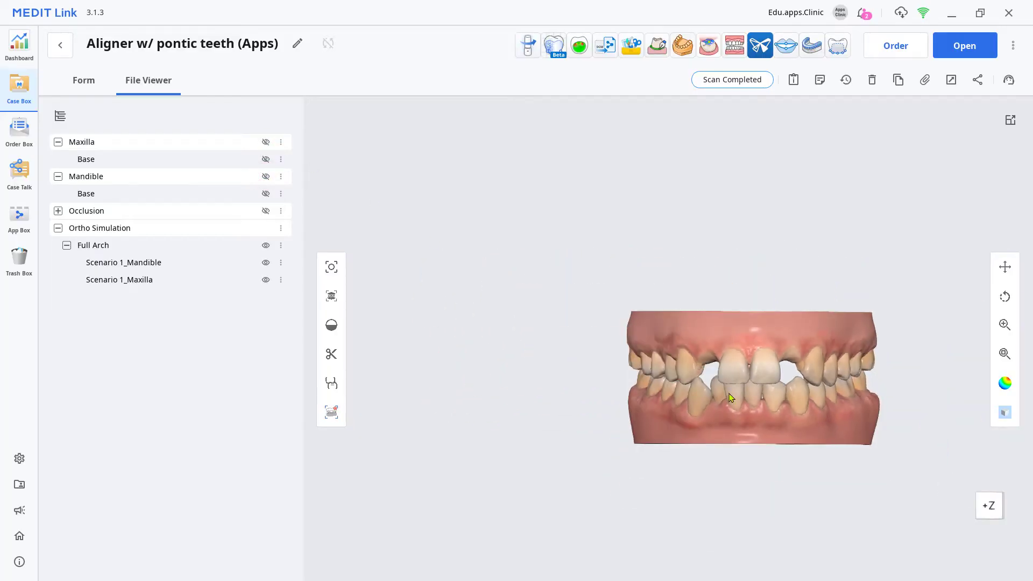
scroll(634, 346, up, 3)
right_drag(634, 346, 634, 356)
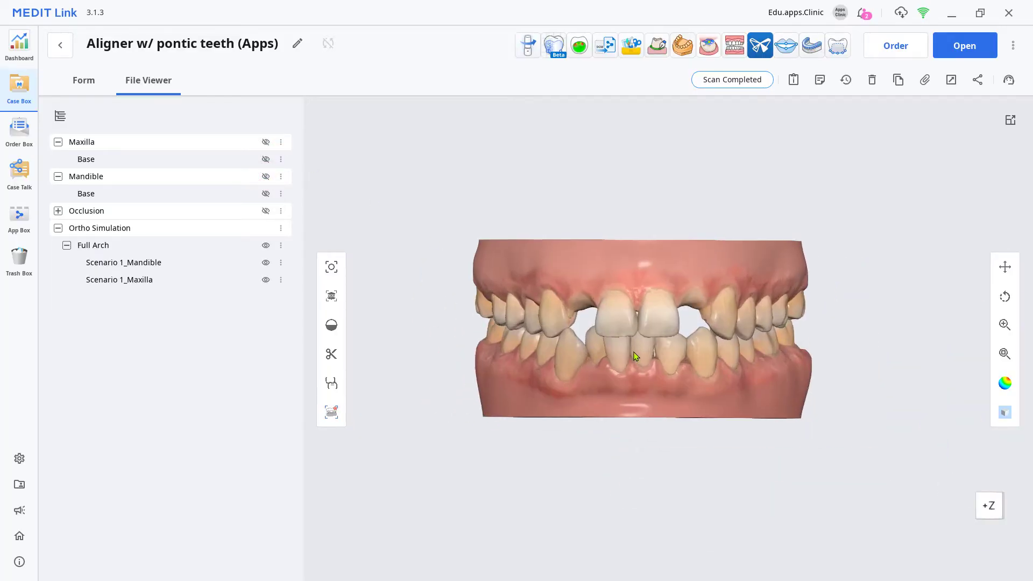
click(86, 84)
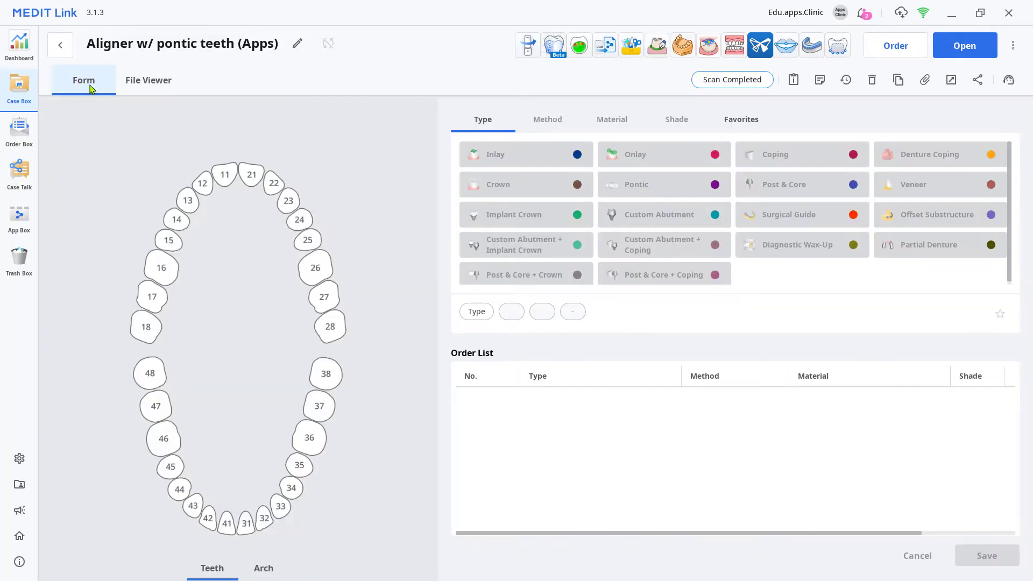
click(274, 183)
click(203, 184)
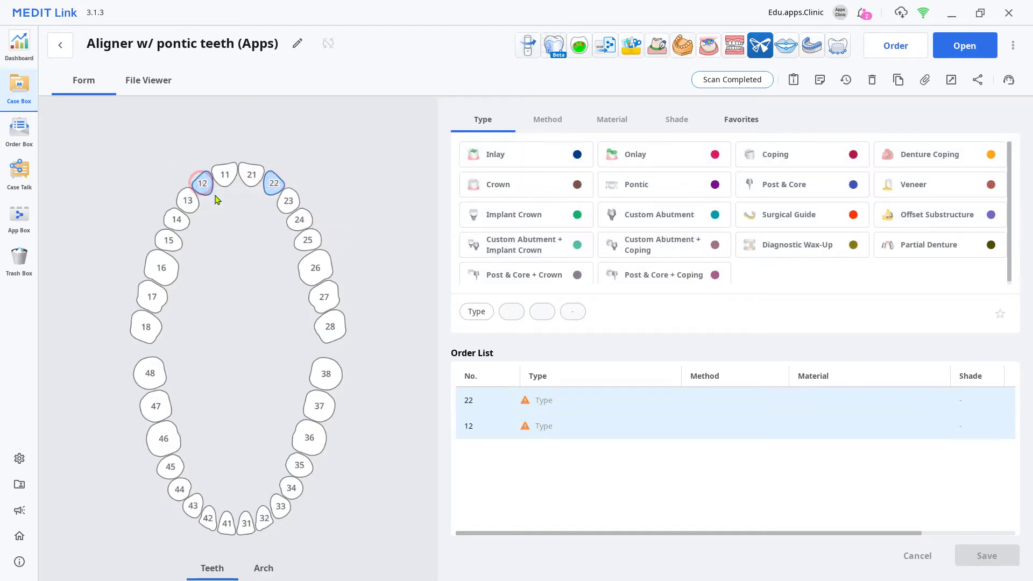
click(505, 184)
click(628, 156)
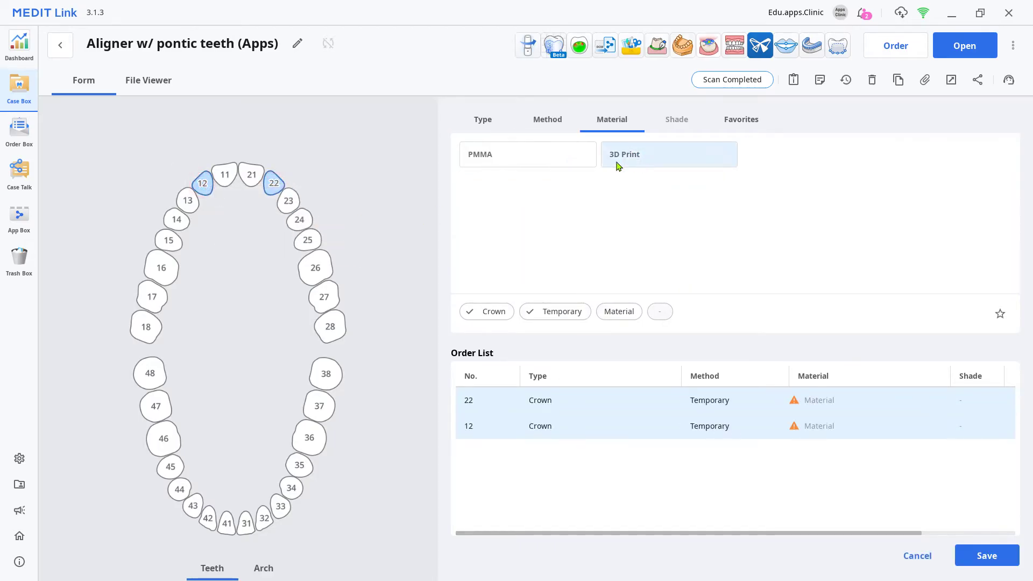
click(617, 165)
click(624, 184)
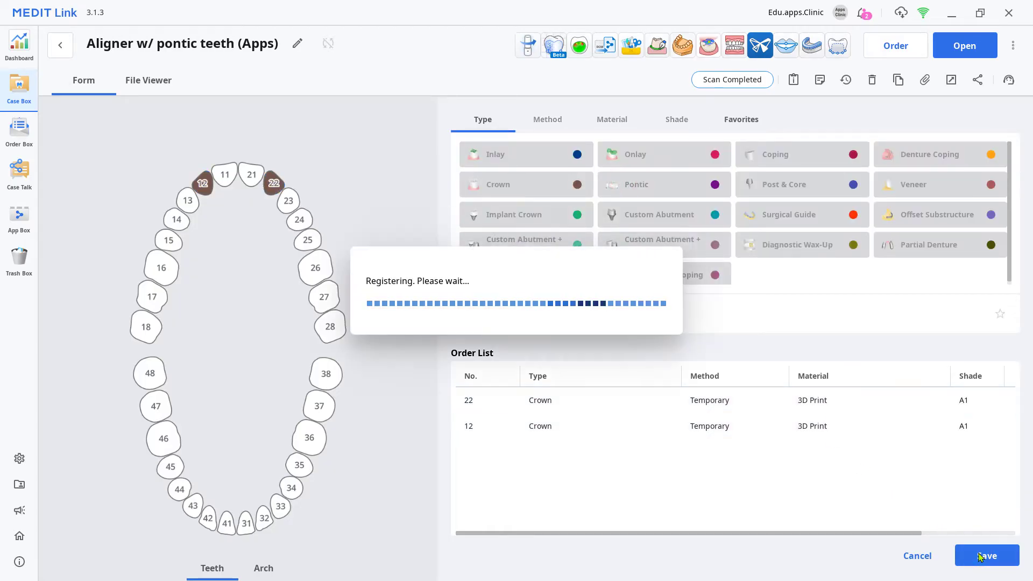
Launch ClinicCAD, clear Maxilla Base and Mandible Base, and assign Scenario 1_Maxilla as maxilla.
click(557, 57)
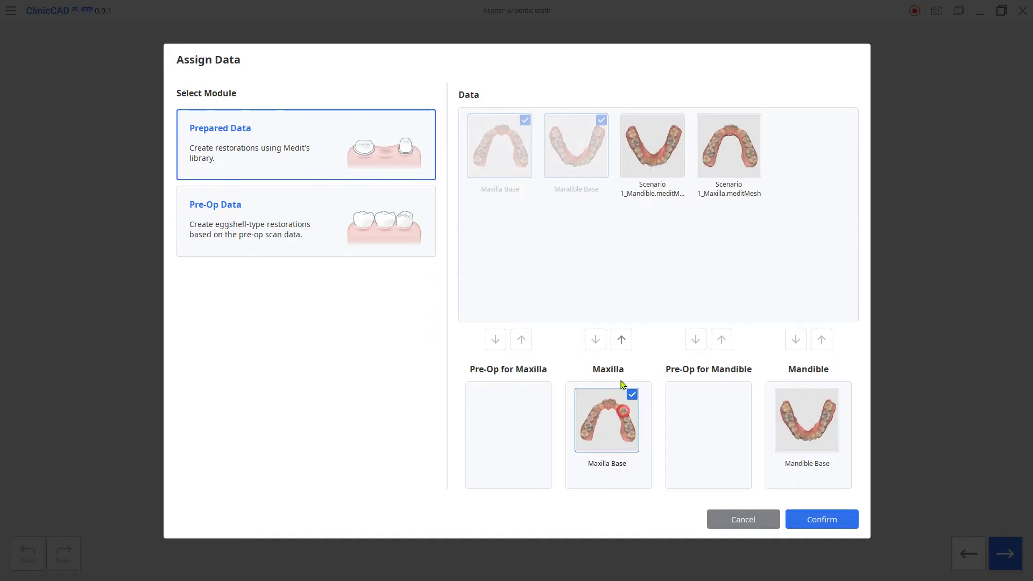
click(620, 340)
click(820, 340)
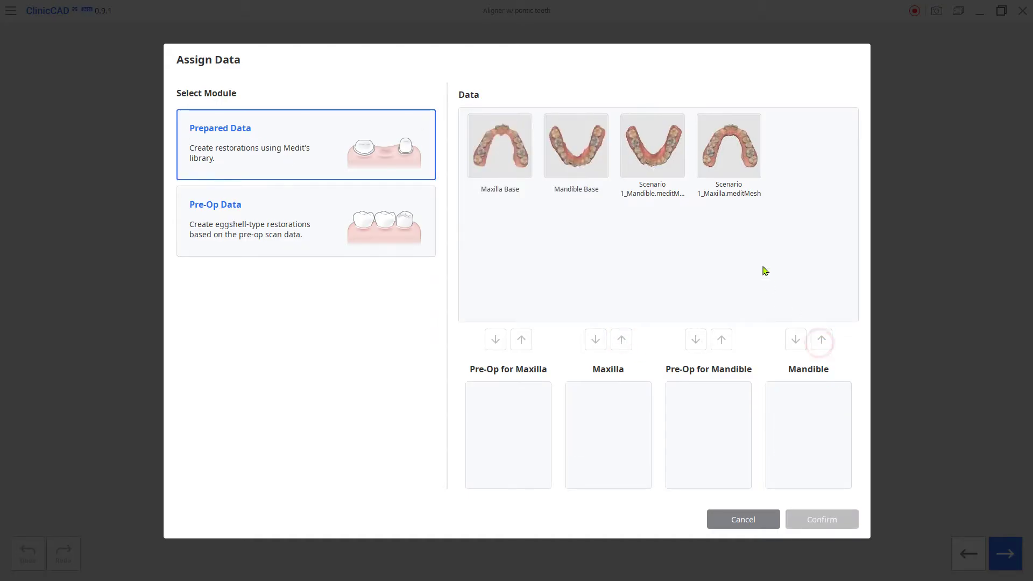
click(595, 340)
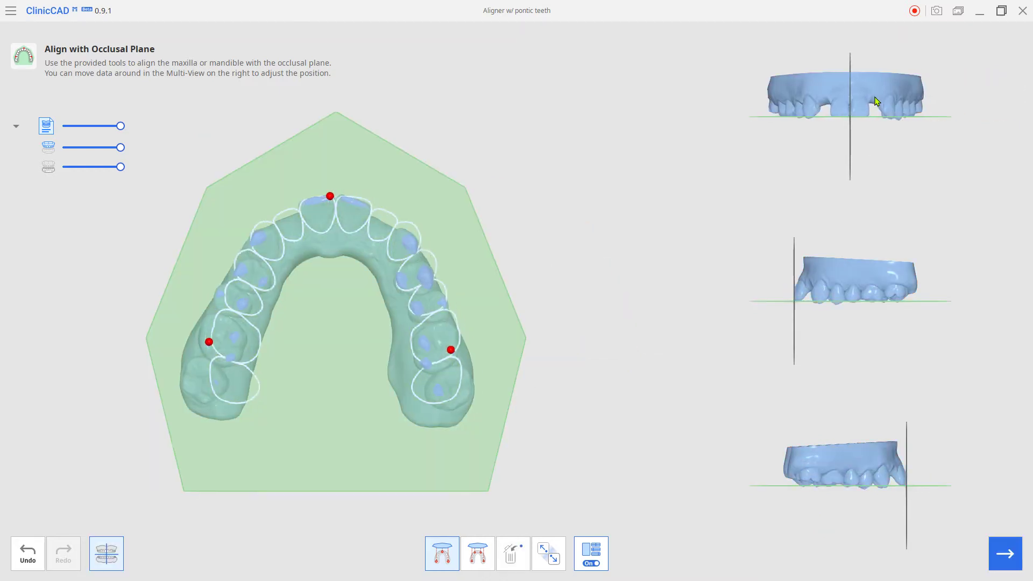
In Margin & Insertion Path, trace the closed margin line around tooth 12.
click(1001, 554)
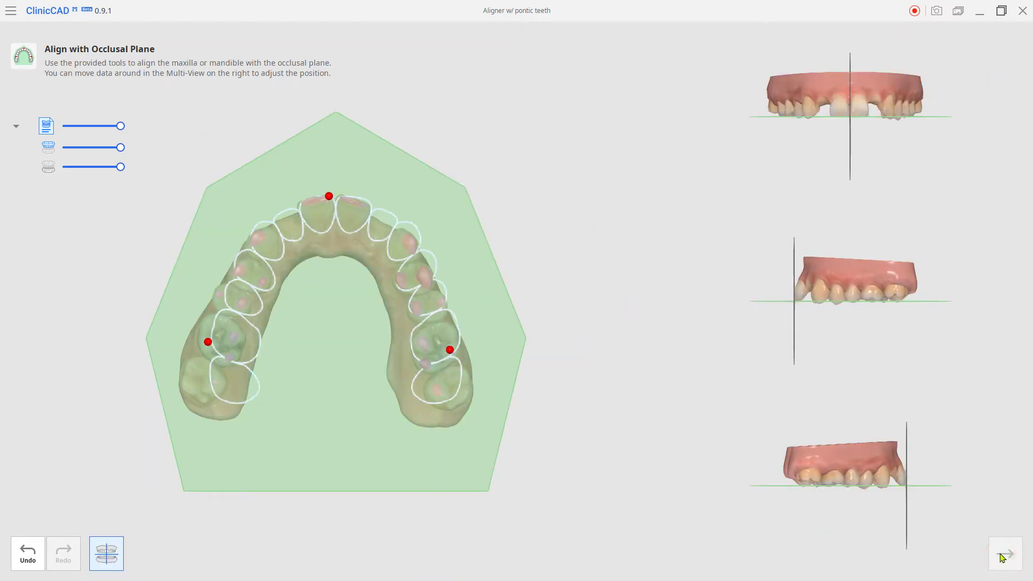
scroll(514, 226, up, 5)
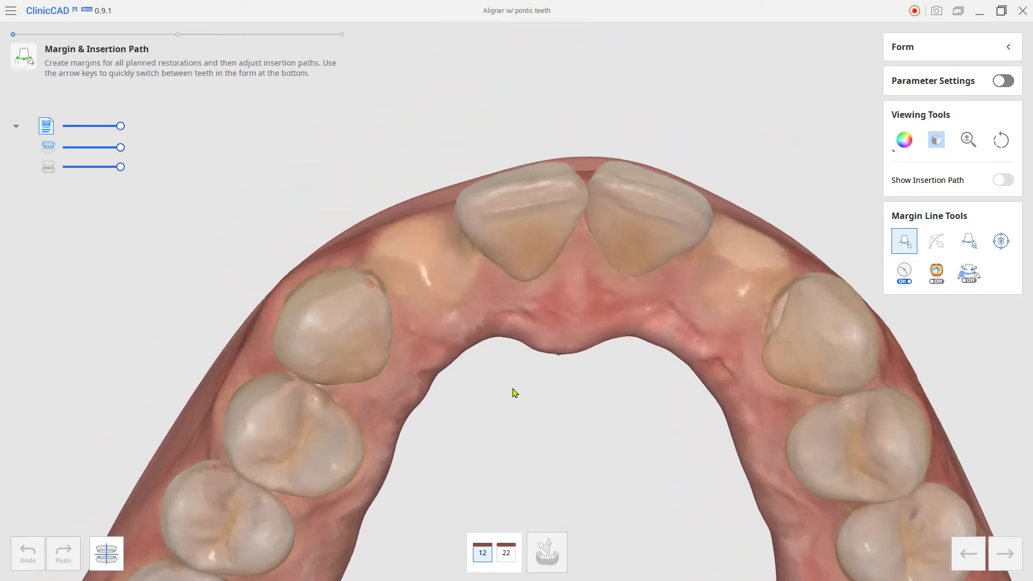
click(378, 262)
click(391, 290)
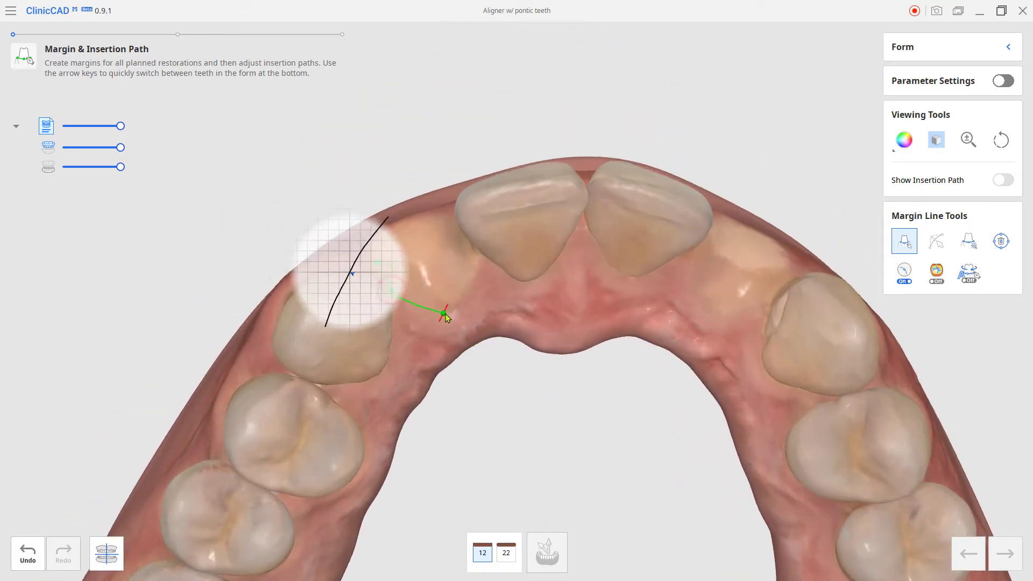
click(446, 311)
click(475, 266)
click(466, 235)
click(420, 217)
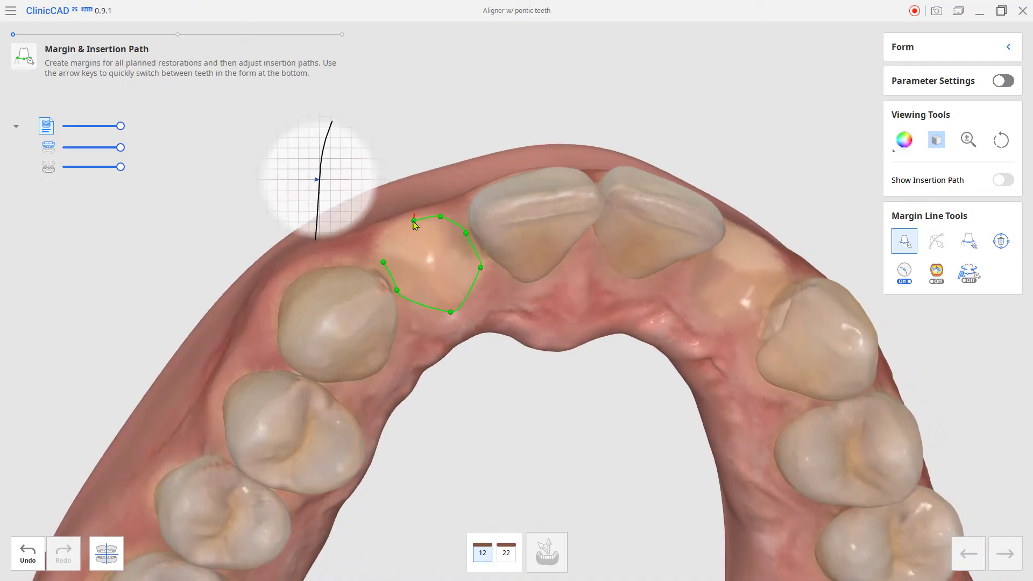
Trace the closed margin line around tooth 22.
click(387, 237)
click(383, 262)
click(703, 252)
click(726, 244)
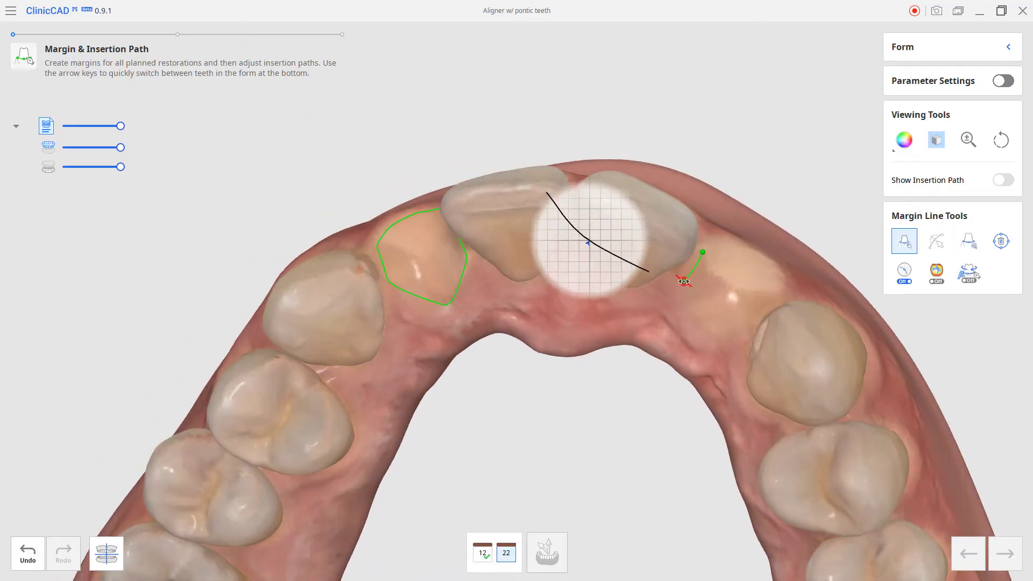
click(751, 253)
click(772, 275)
click(766, 302)
click(741, 327)
click(689, 333)
click(683, 281)
click(703, 252)
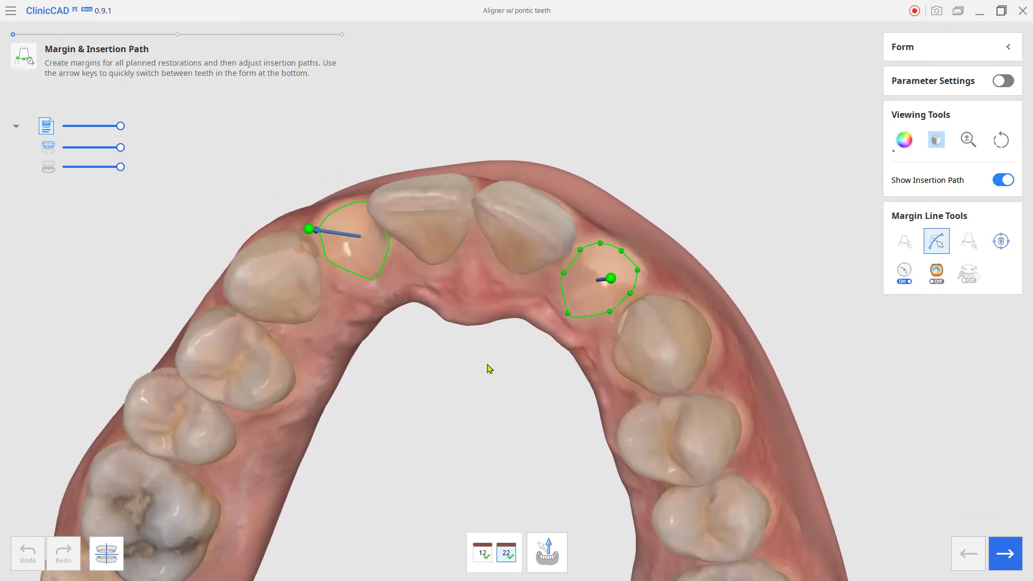
Set the insertion paths for teeth 12 and 22 from the current view.
click(547, 552)
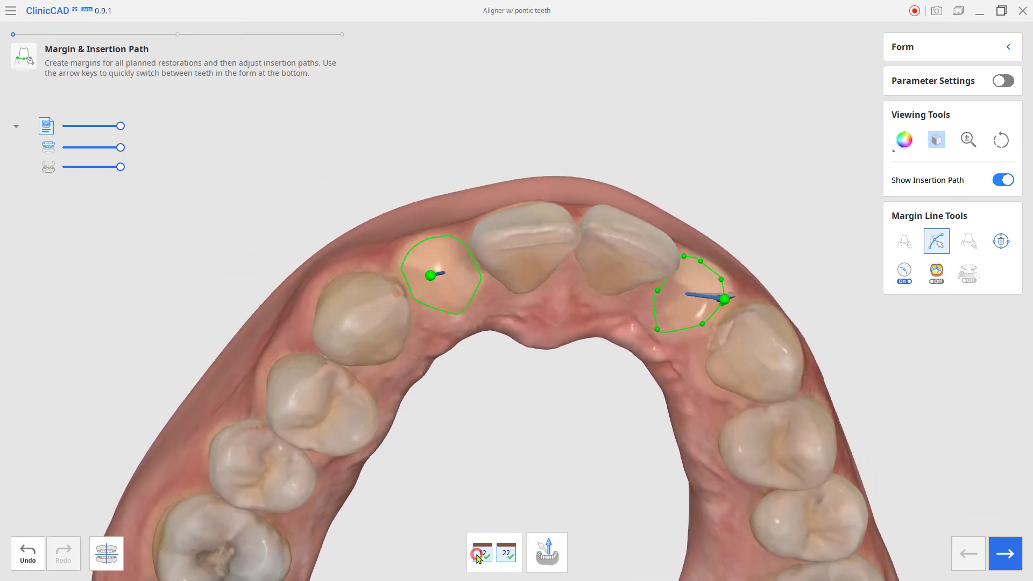
click(478, 556)
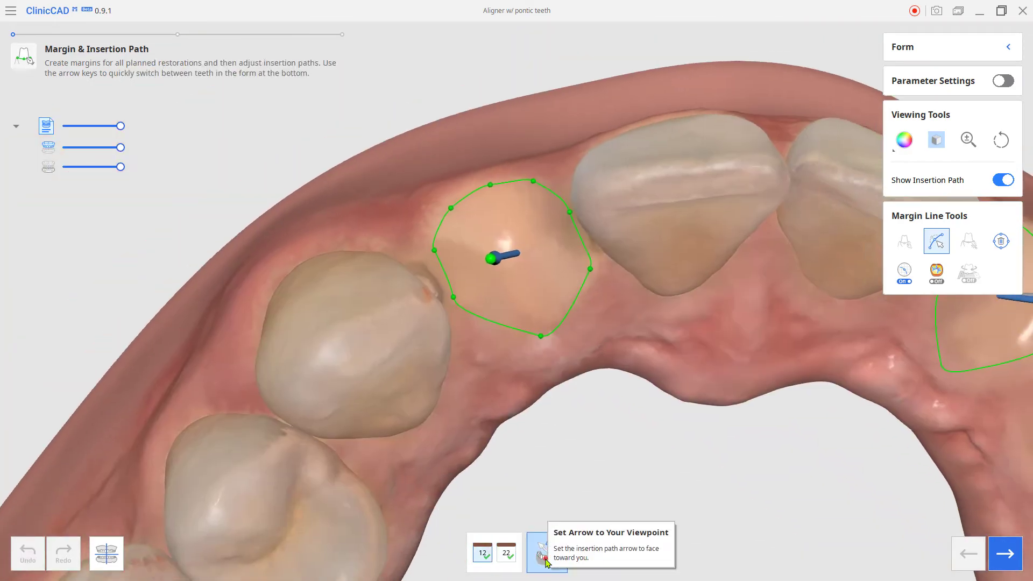
click(547, 553)
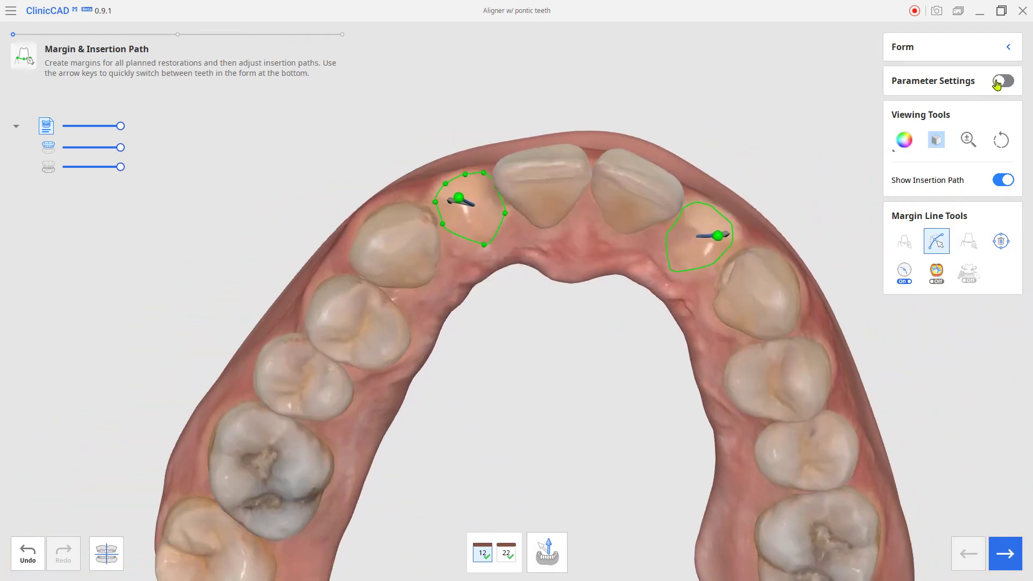
Set the pontic type to Saddle Pontic in the Outer parameter settings.
click(1002, 81)
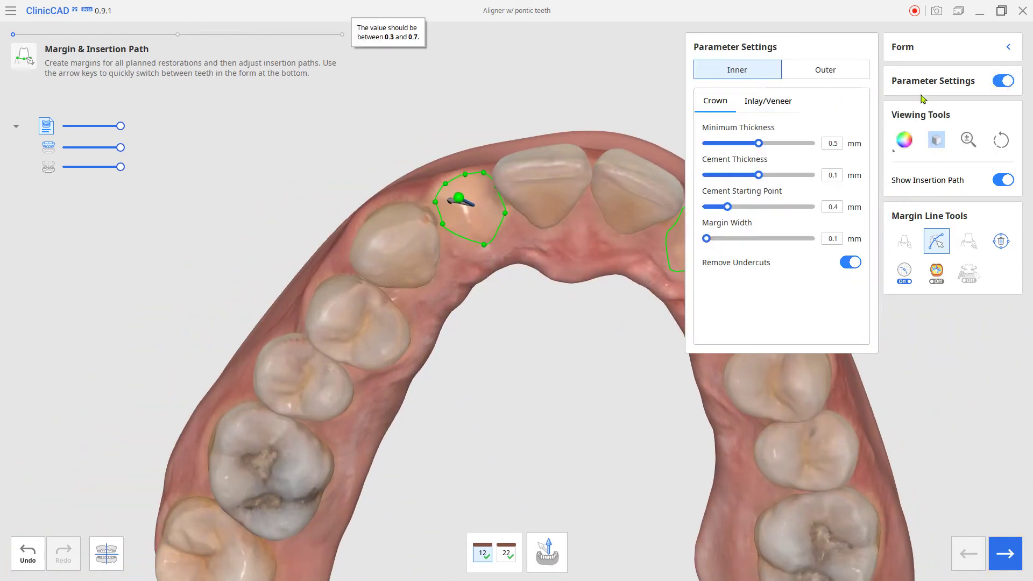
click(830, 72)
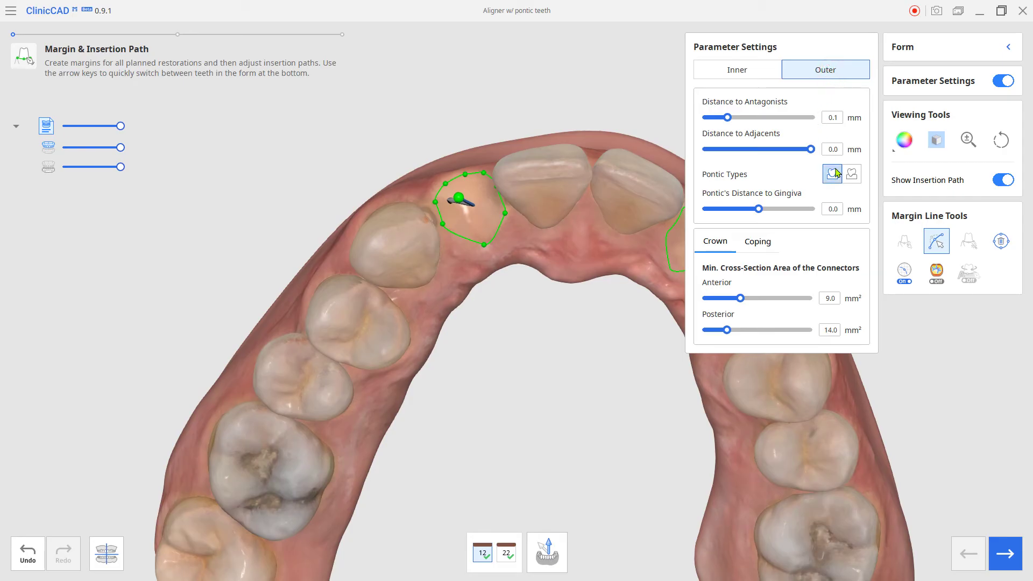
click(851, 178)
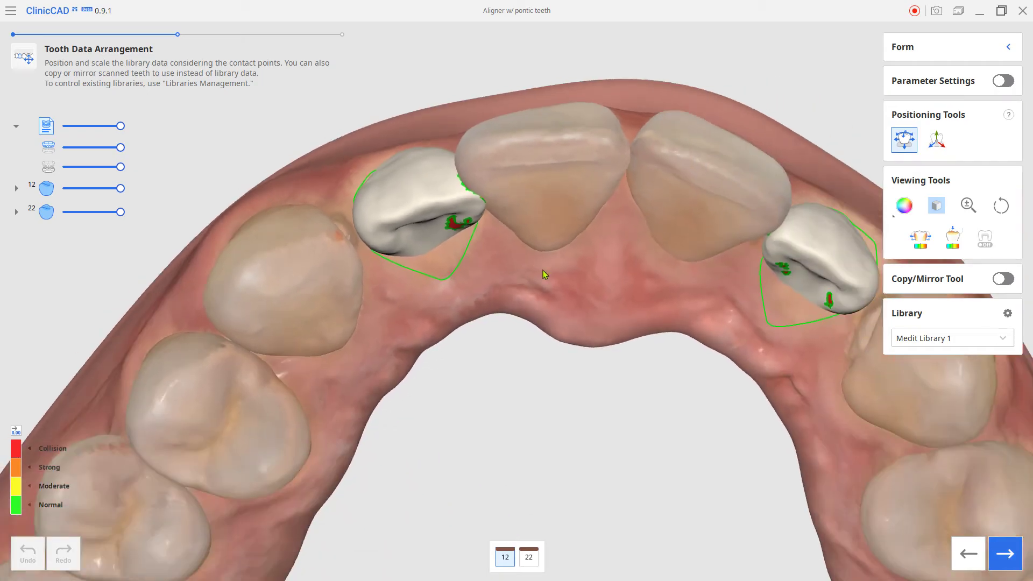
Shift library tooth 22 to clear its red collision and hide the background grid.
right_drag(544, 270, 506, 404)
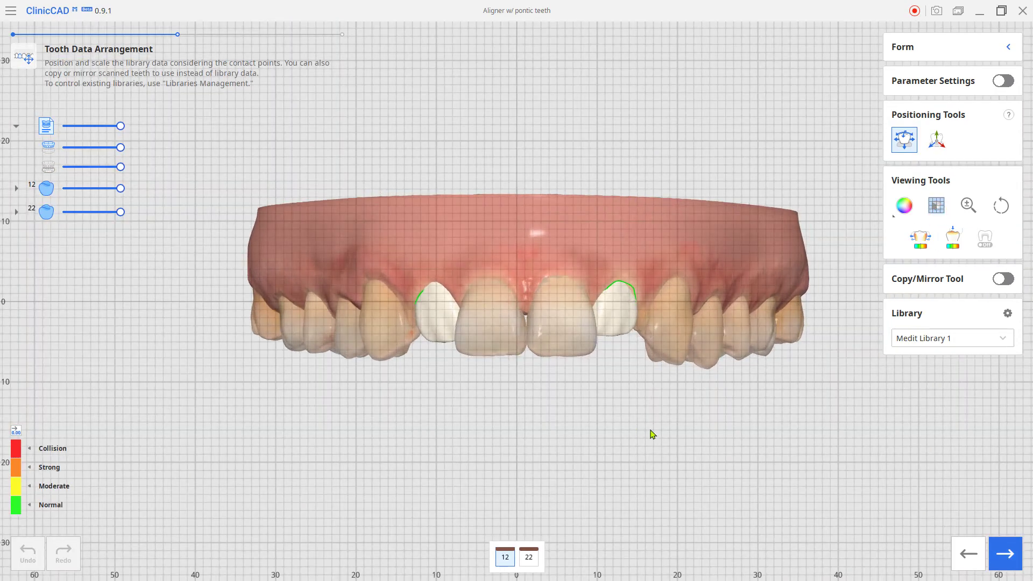
right_drag(604, 260, 507, 321)
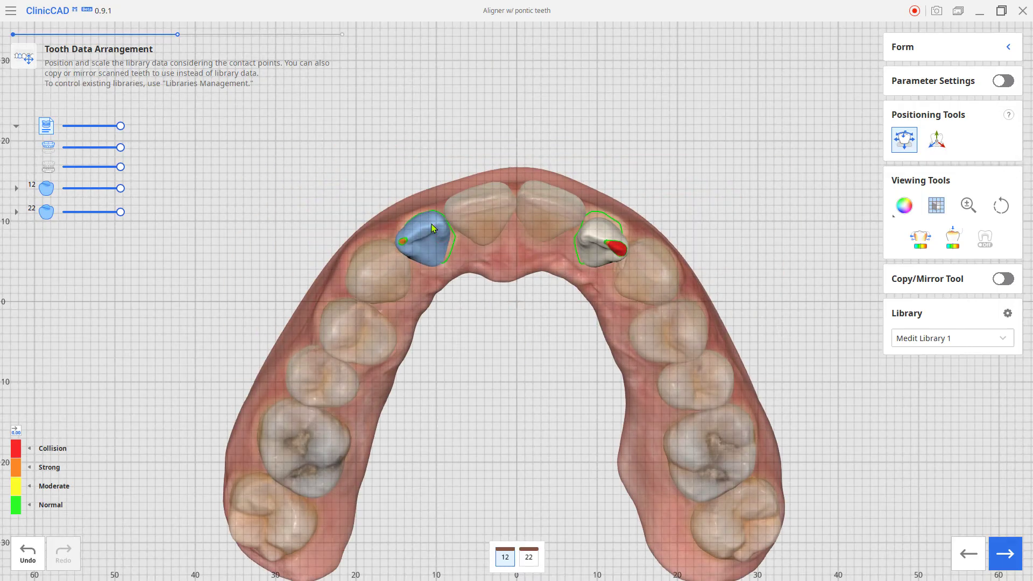
drag(628, 253, 592, 235)
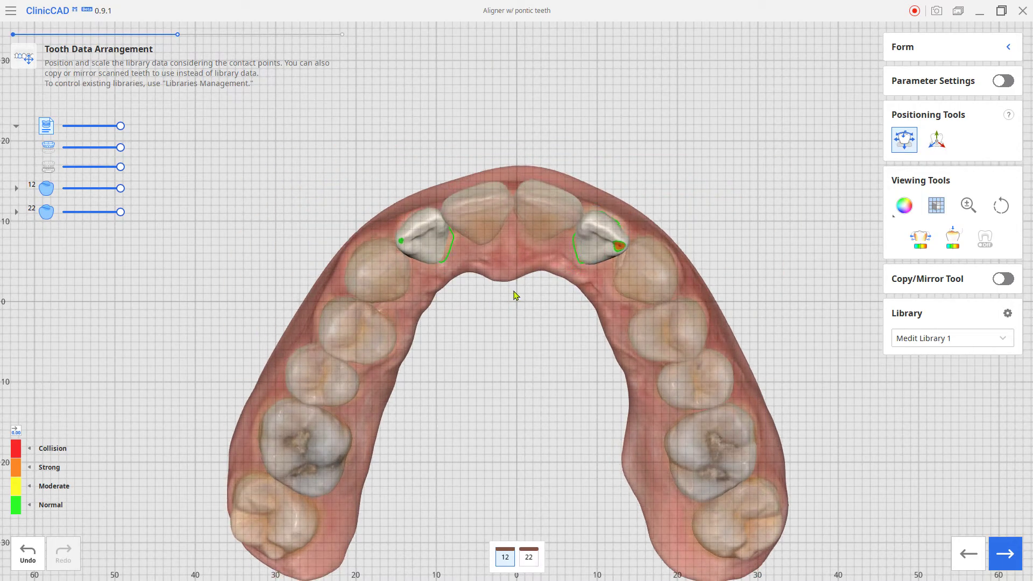
right_drag(515, 293, 531, 353)
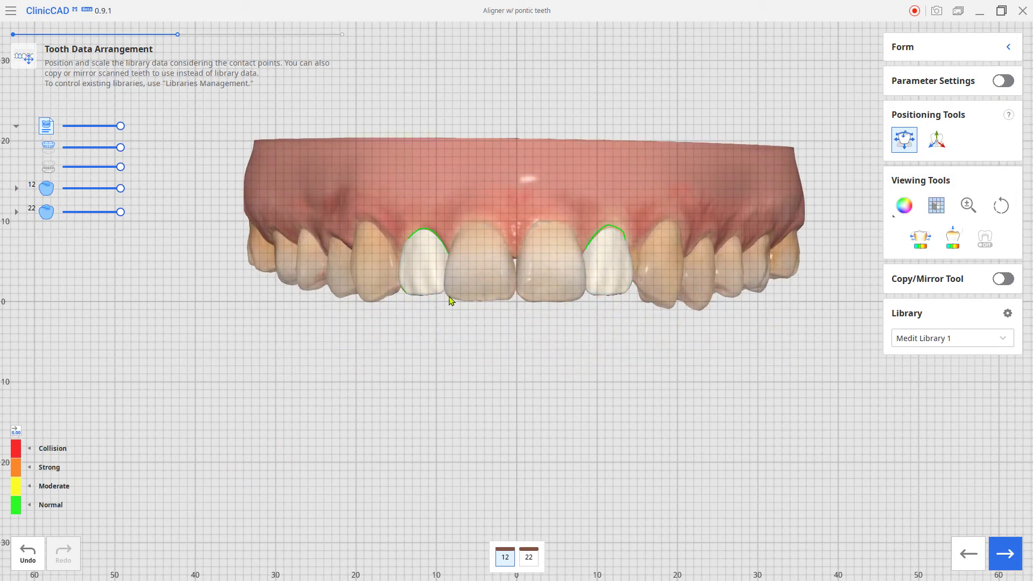
click(929, 210)
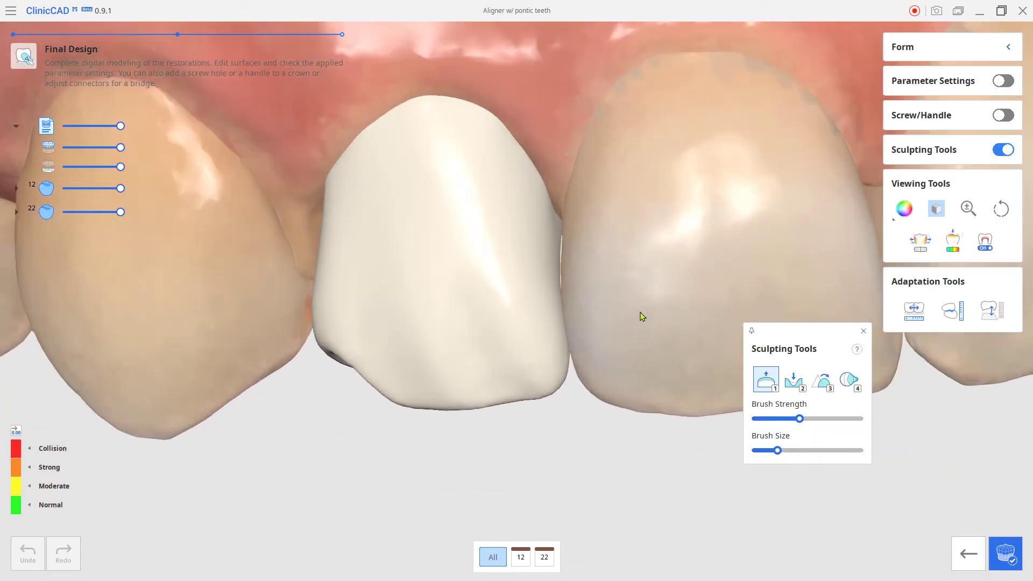
Build up pontic crown 12's edge with Add, smooth it with brush 3, and complete the design.
mouse_move(824, 337)
mouse_down()
mouse_move(915, 385)
mouse_move(962, 368)
mouse_up()
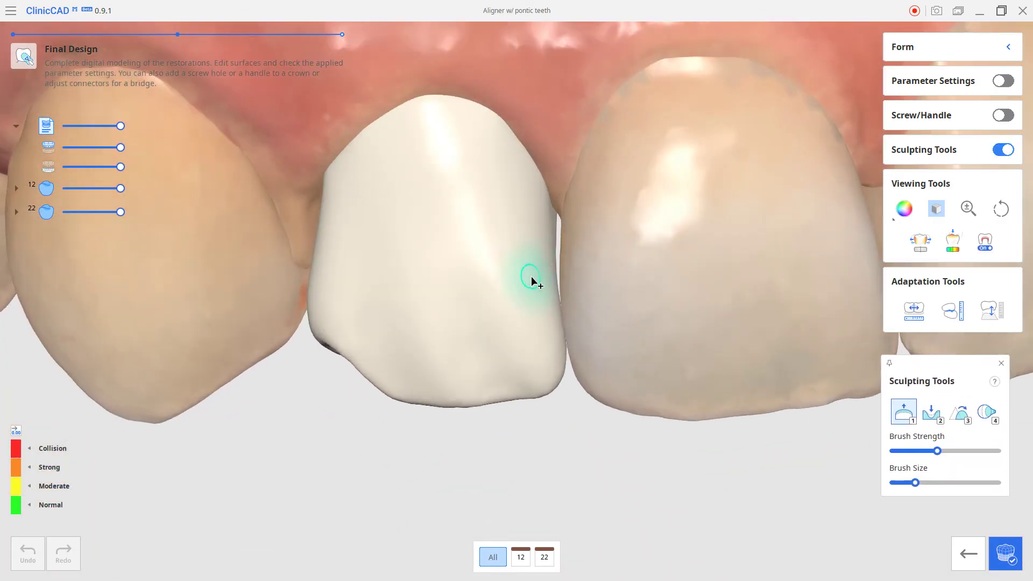
drag(543, 280, 525, 185)
mouse_move(526, 184)
right_down()
mouse_move(519, 291)
mouse_move(684, 284)
mouse_move(450, 269)
right_up()
key(3)
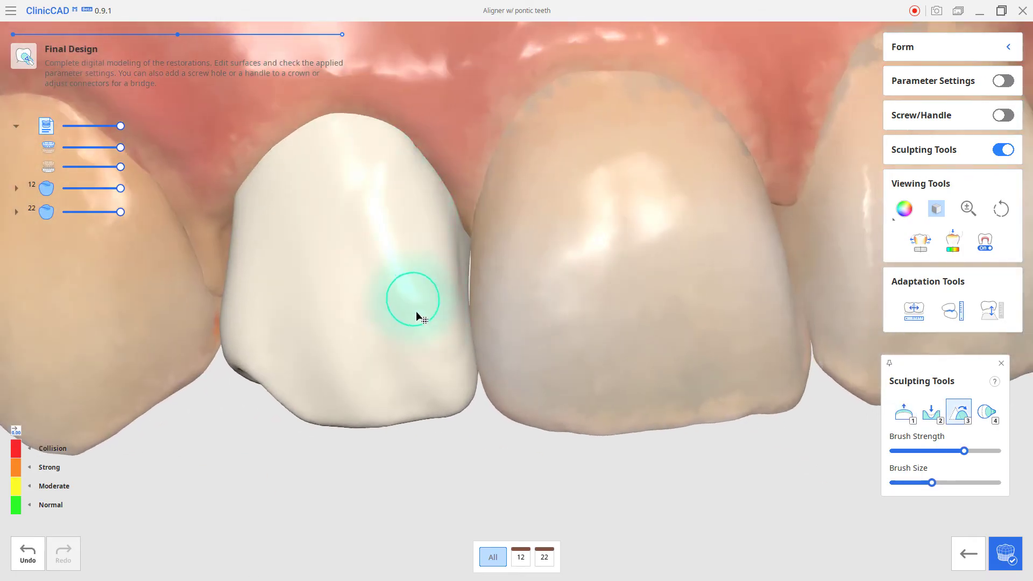
mouse_move(450, 277)
right_down()
mouse_move(634, 270)
mouse_move(518, 351)
right_up()
key(Home)
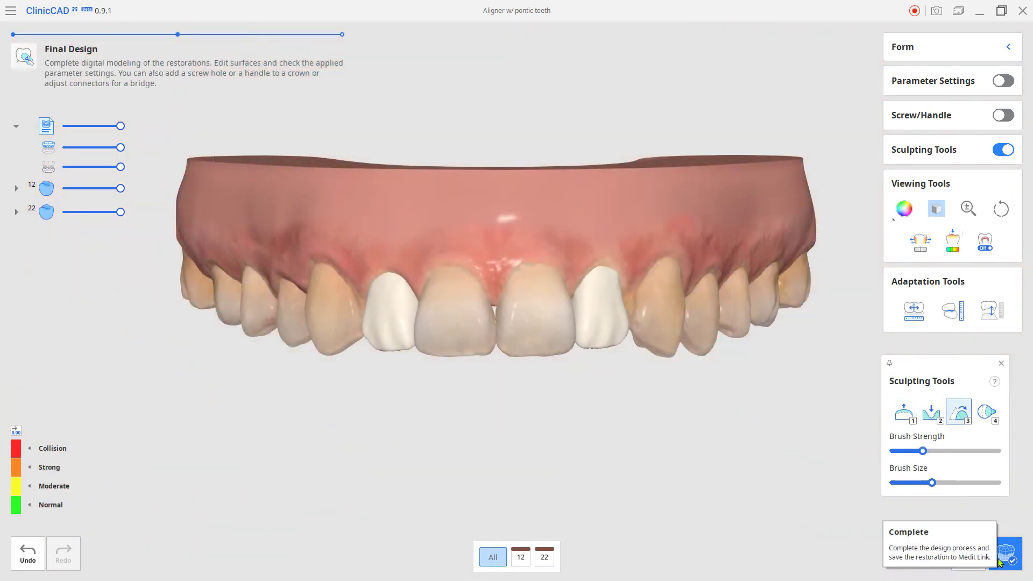
click(999, 562)
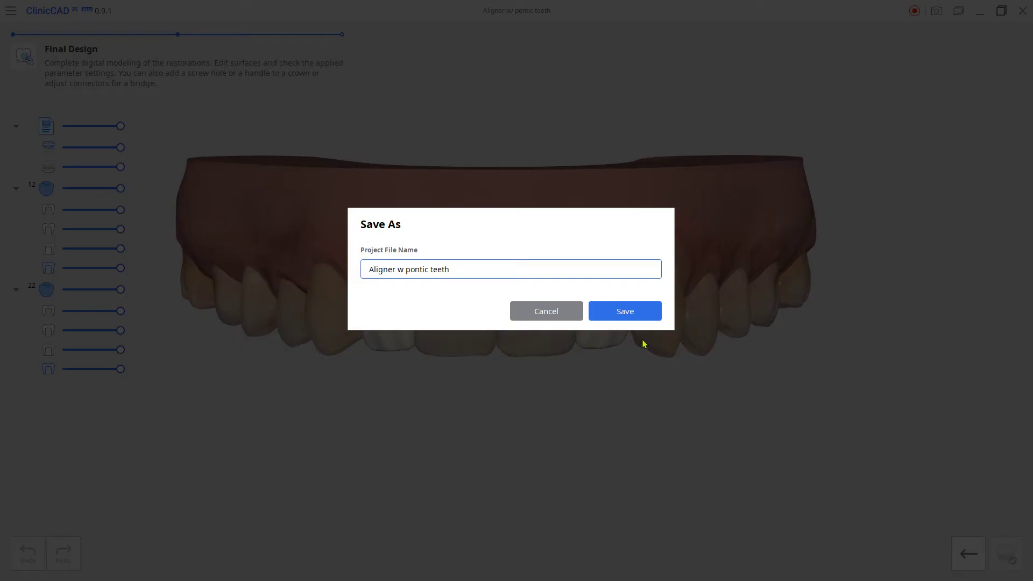
Save the project as 'Aligner w pontic teeth', then launch Medit Design from the File Viewer.
click(608, 315)
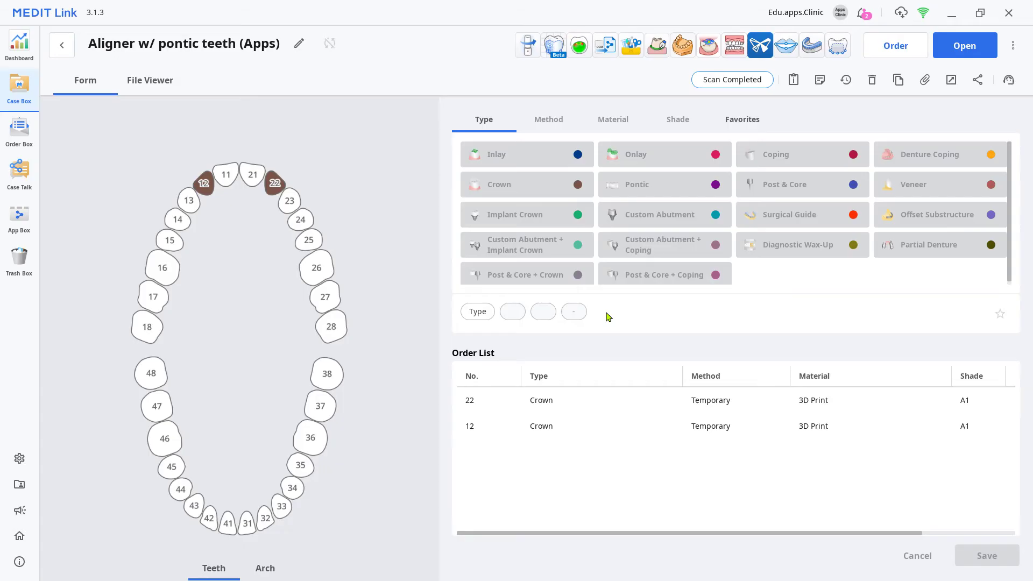
click(160, 87)
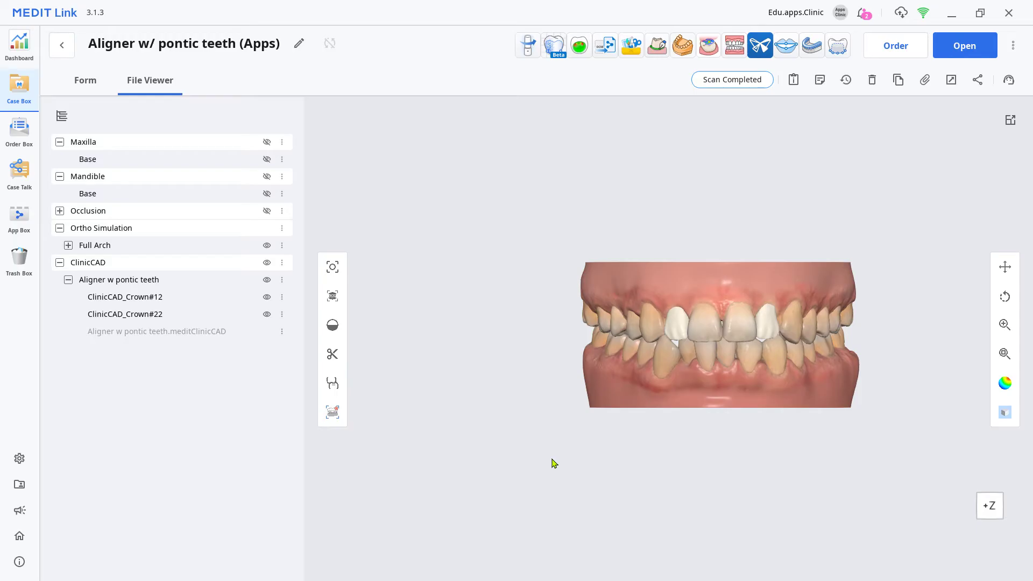
click(629, 56)
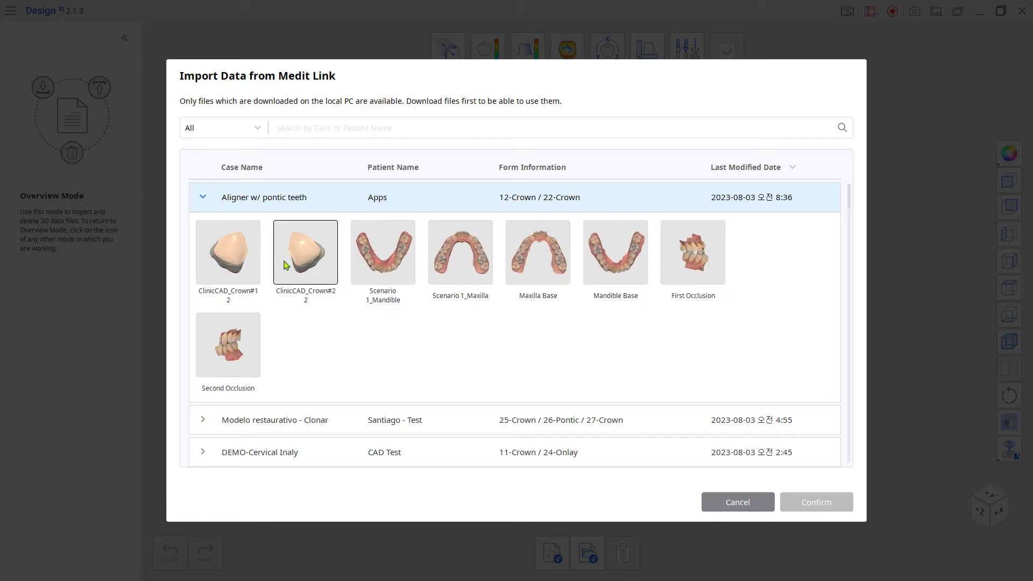
Import ClinicCAD_Crown#12, Crown#22 and Scenario 1_Maxilla, showing each model in a single colour.
click(236, 259)
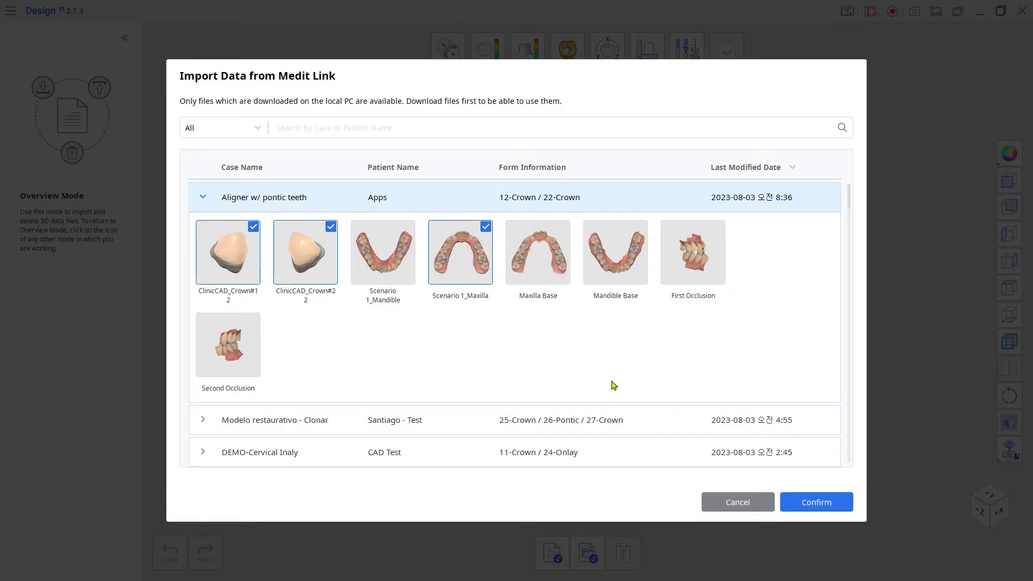
click(808, 504)
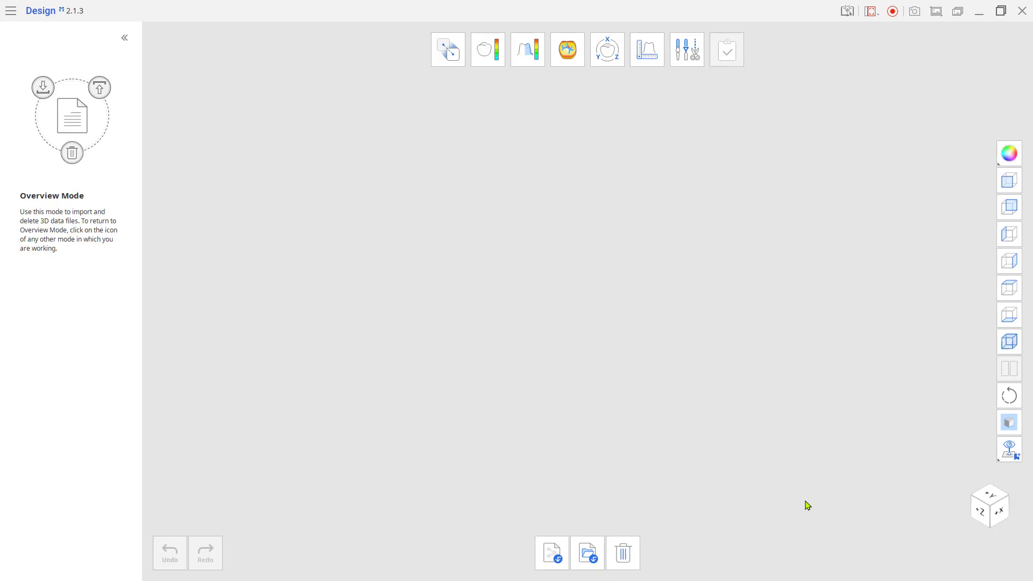
right_drag(594, 228, 650, 176)
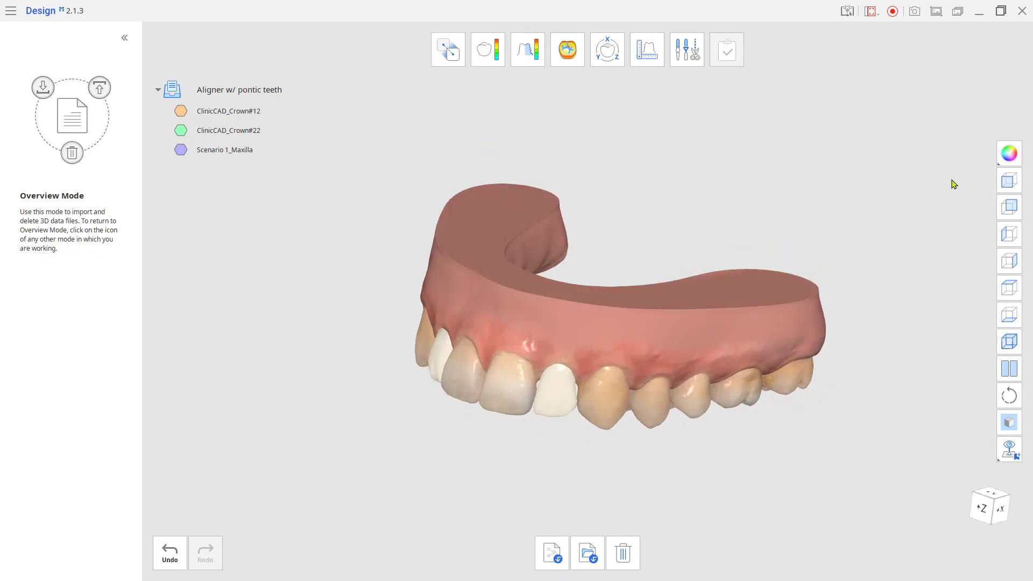
click(1009, 153)
click(977, 204)
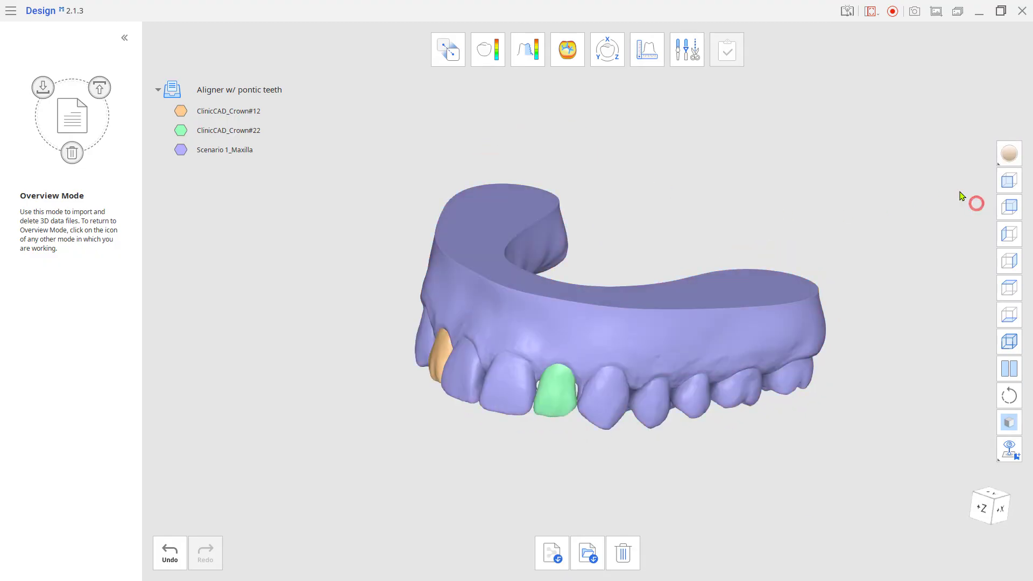
Boolean-union crowns 12, 22 and Scenario 1_Maxilla into one United Mesh.
click(685, 57)
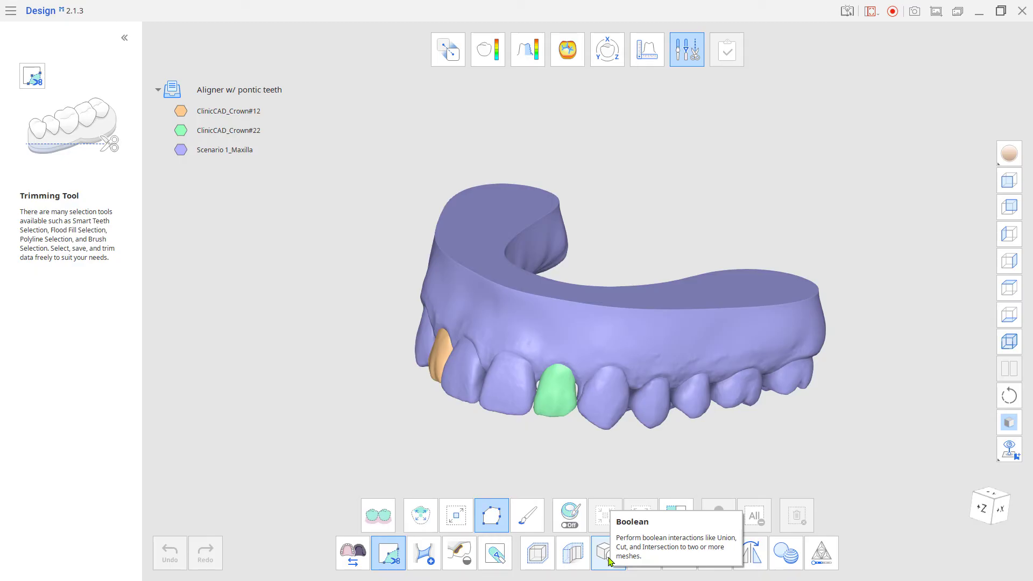
click(609, 560)
click(570, 520)
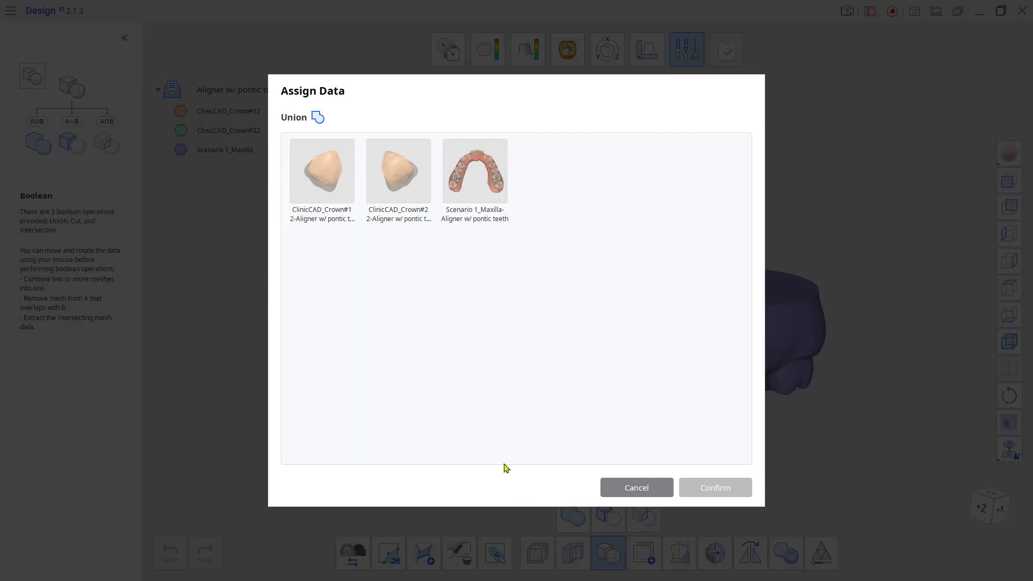
drag(534, 293, 339, 165)
click(704, 488)
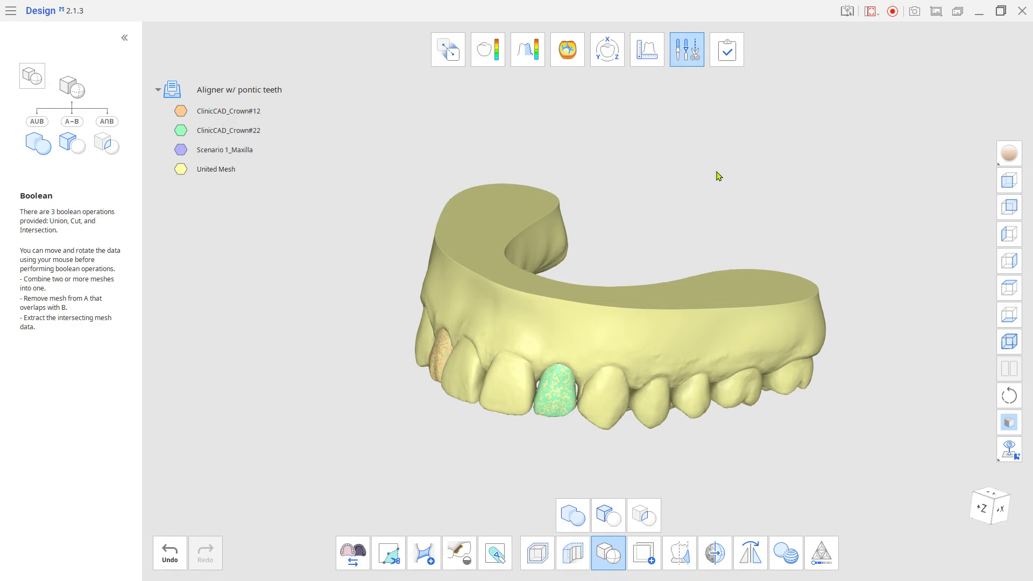
Back in Overview, hide all models and show only the United Mesh.
click(694, 63)
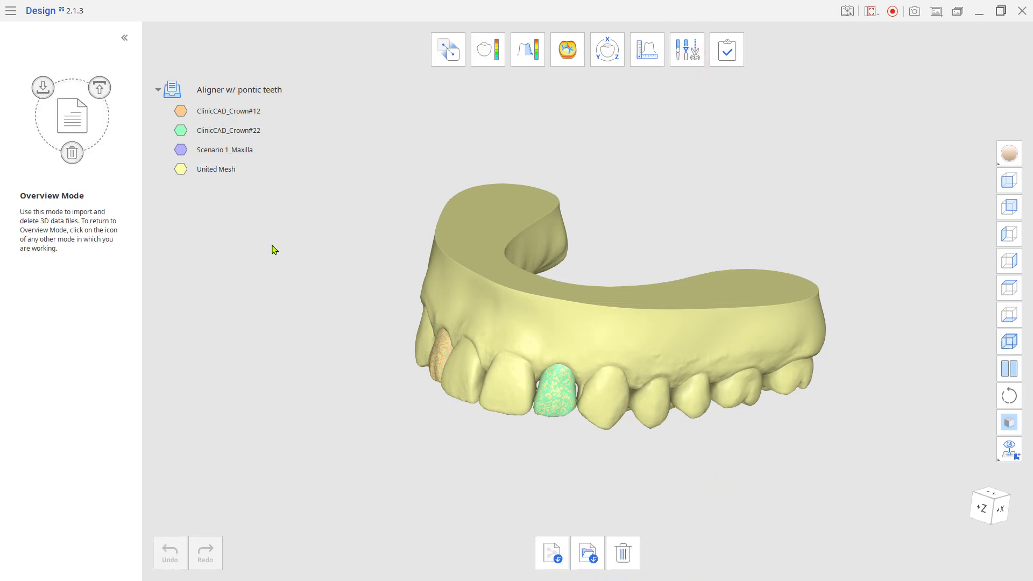
click(168, 97)
click(178, 170)
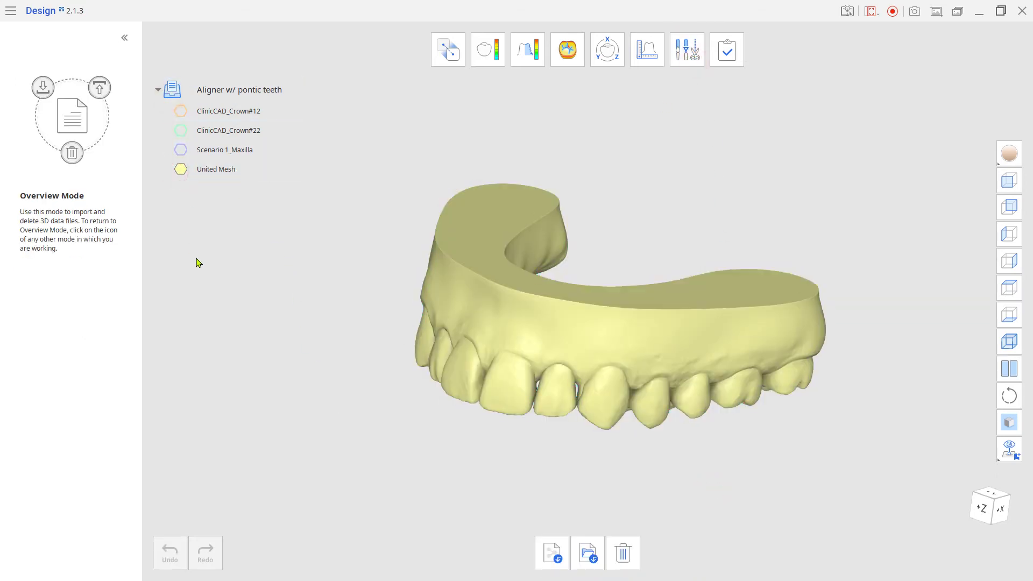
Export the United Mesh as 'United Maxilla', then save and exit Medit Design.
right_click(233, 170)
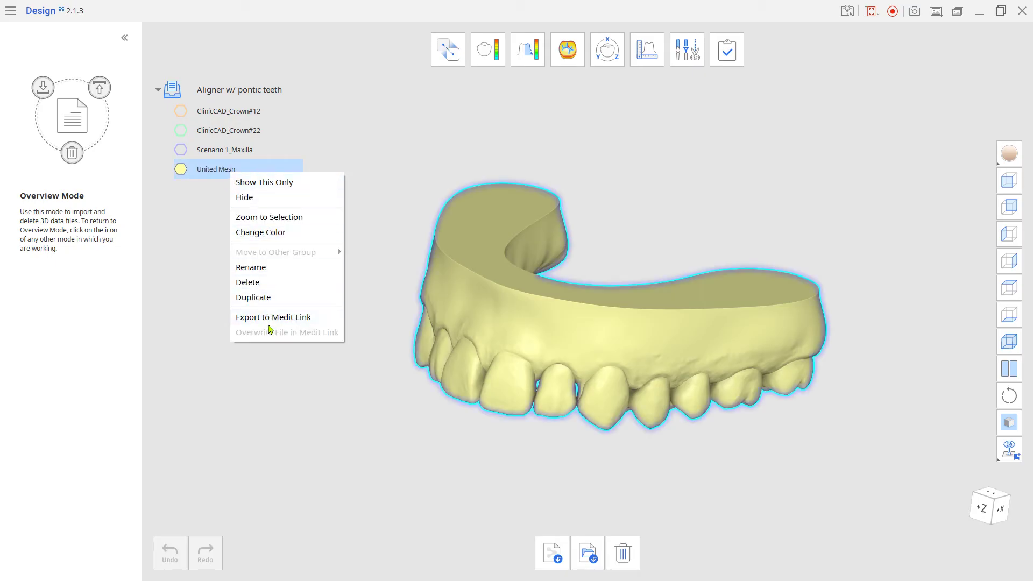
key(BackSpace)
key(BackSpace)
key(BackSpace)
text(axilla)
click(661, 328)
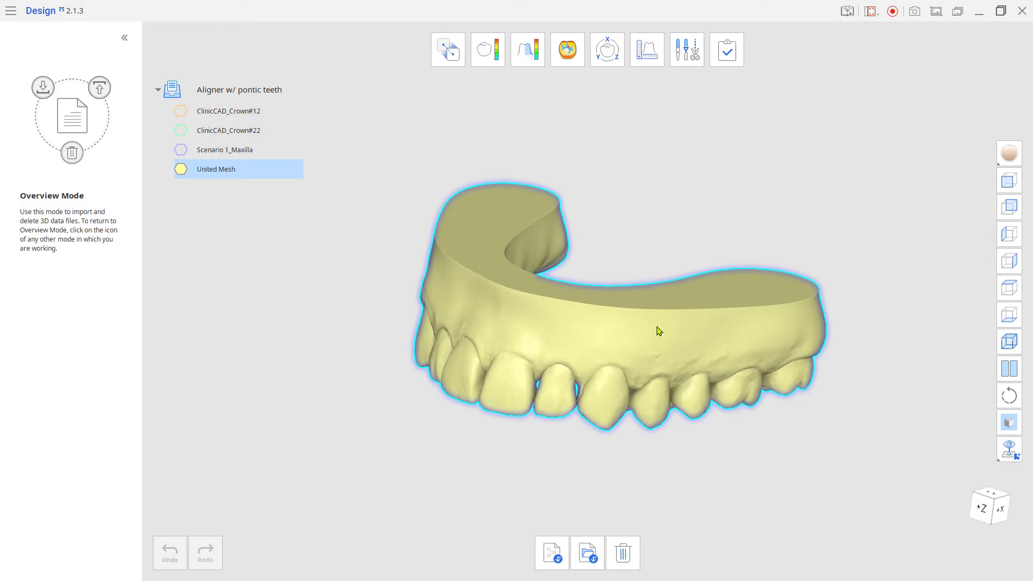
click(642, 325)
click(1021, 10)
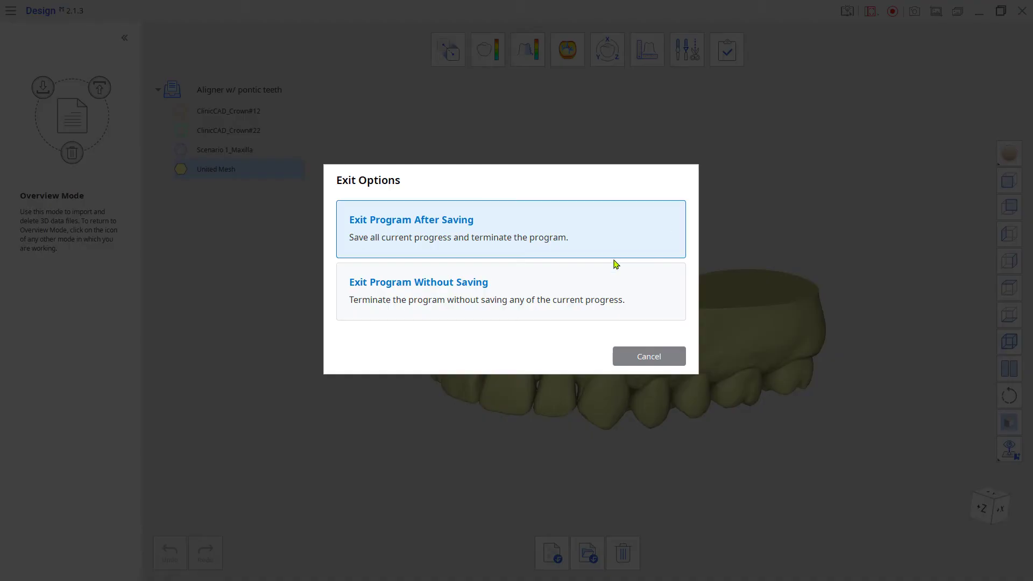
click(634, 249)
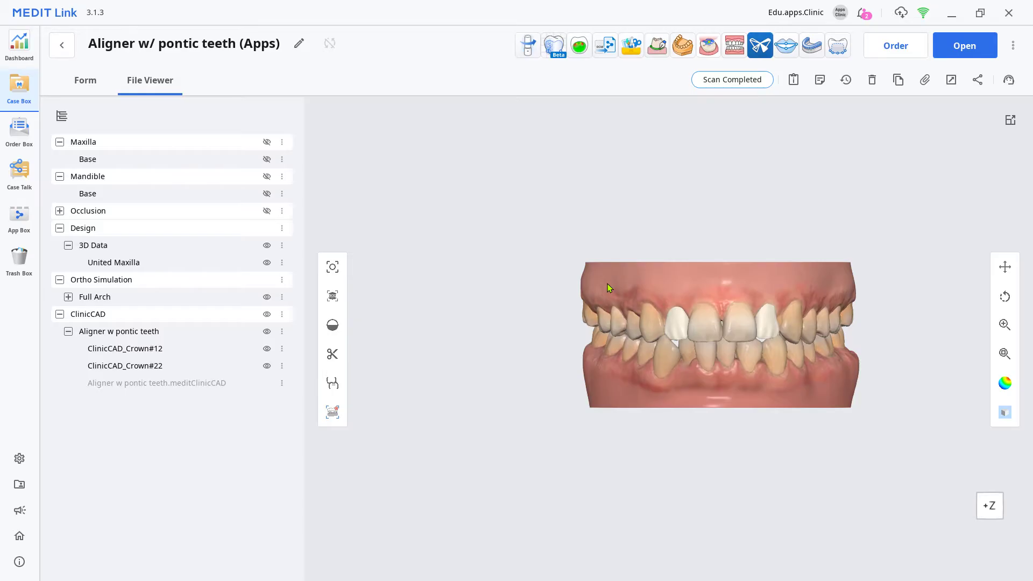
Launch Medit Splints and clear the default maxilla and mandible assignments.
click(811, 46)
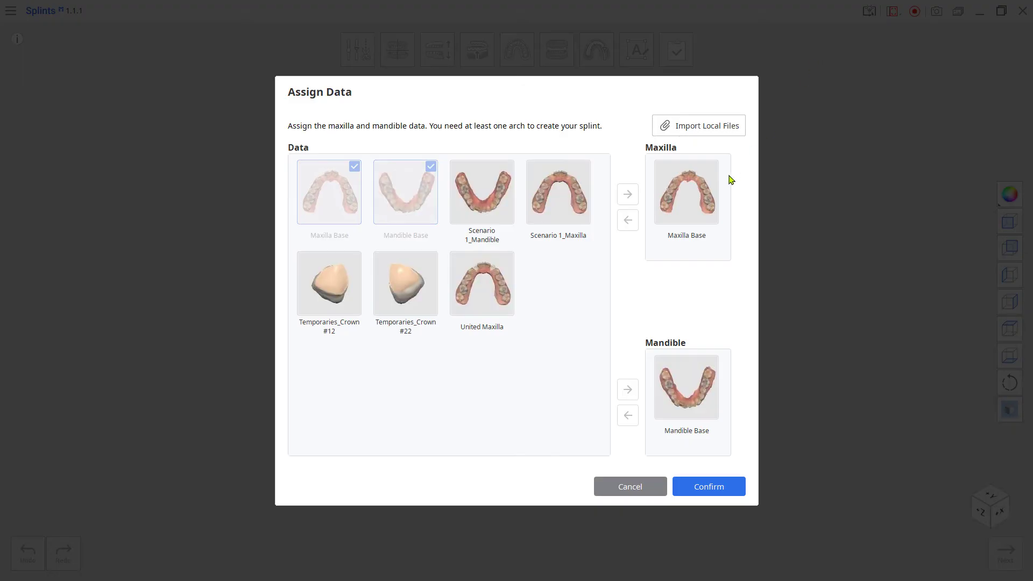
click(706, 188)
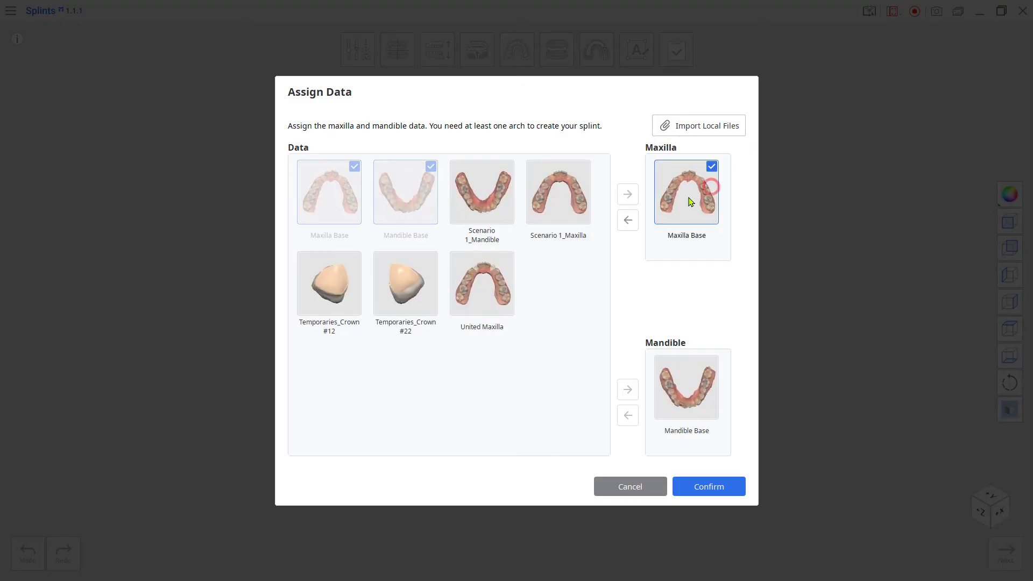
click(628, 220)
click(686, 384)
click(628, 414)
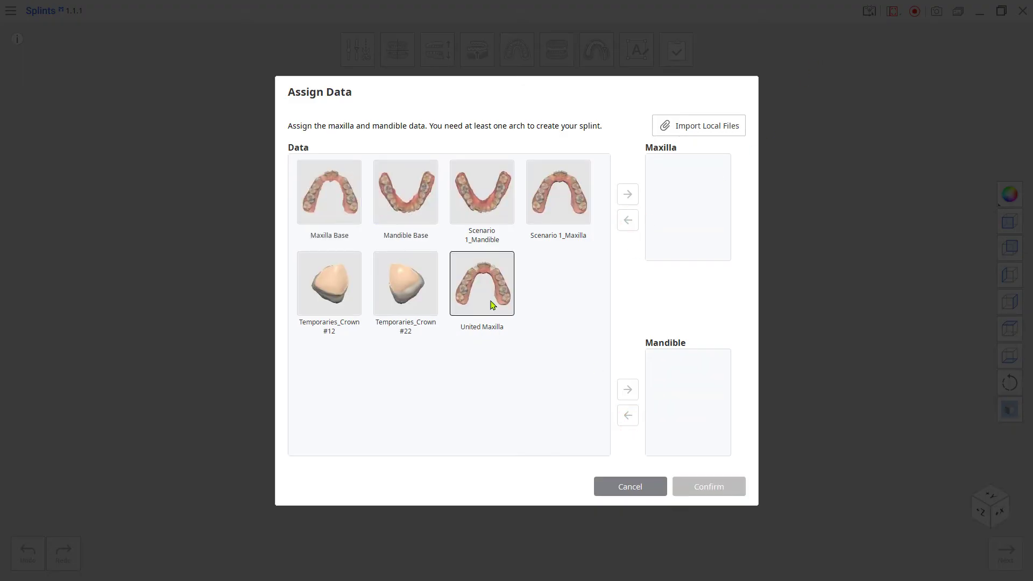
Assign United Maxilla as maxilla and Scenario 1_Mandible as mandible, choosing a maxillary Michigan splint.
click(491, 305)
click(627, 194)
click(489, 198)
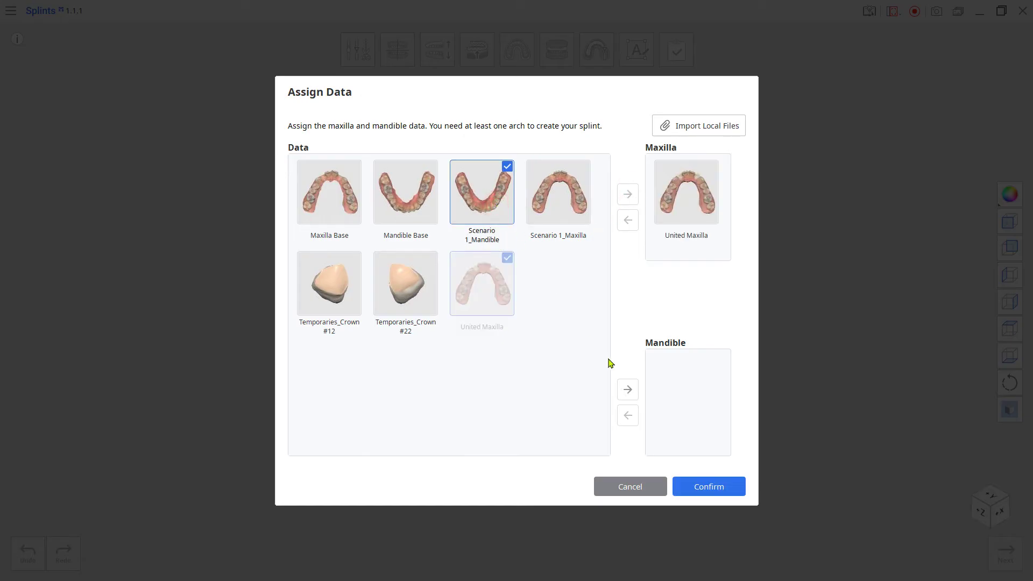
click(628, 389)
click(708, 486)
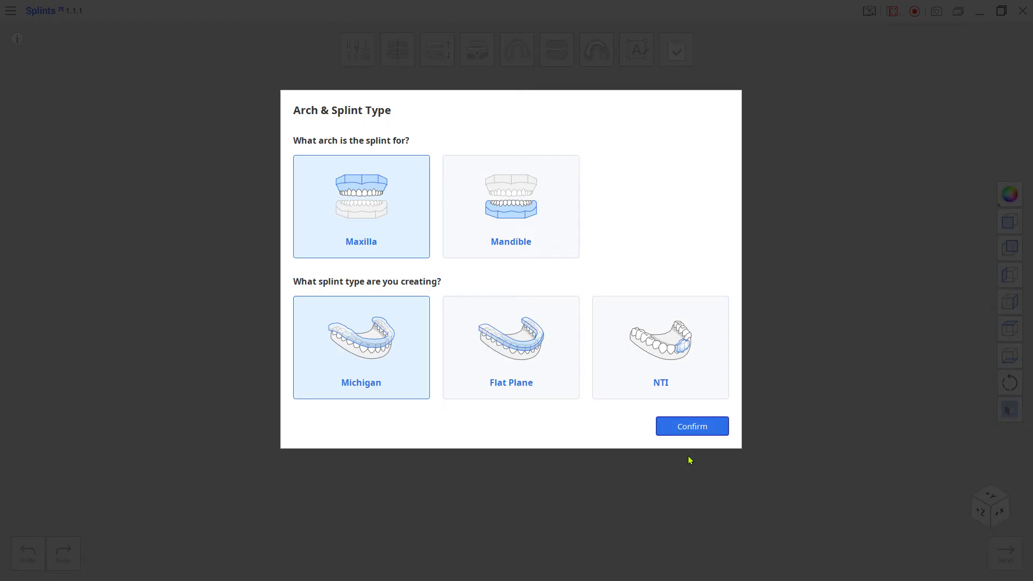
click(685, 428)
Align the scan to the occlusal plane and adjust the distance to the antagonist arch.
click(656, 345)
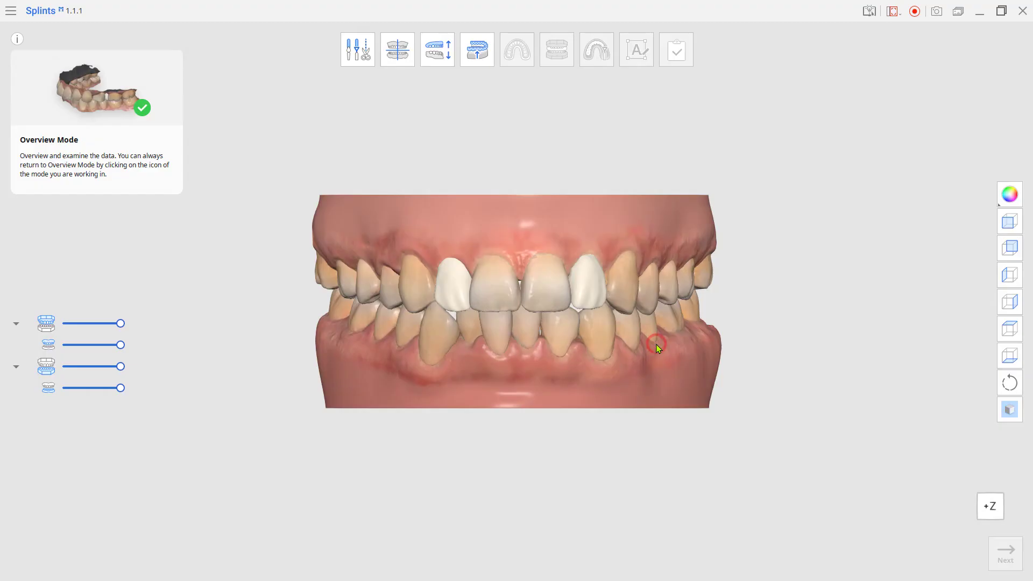
click(397, 50)
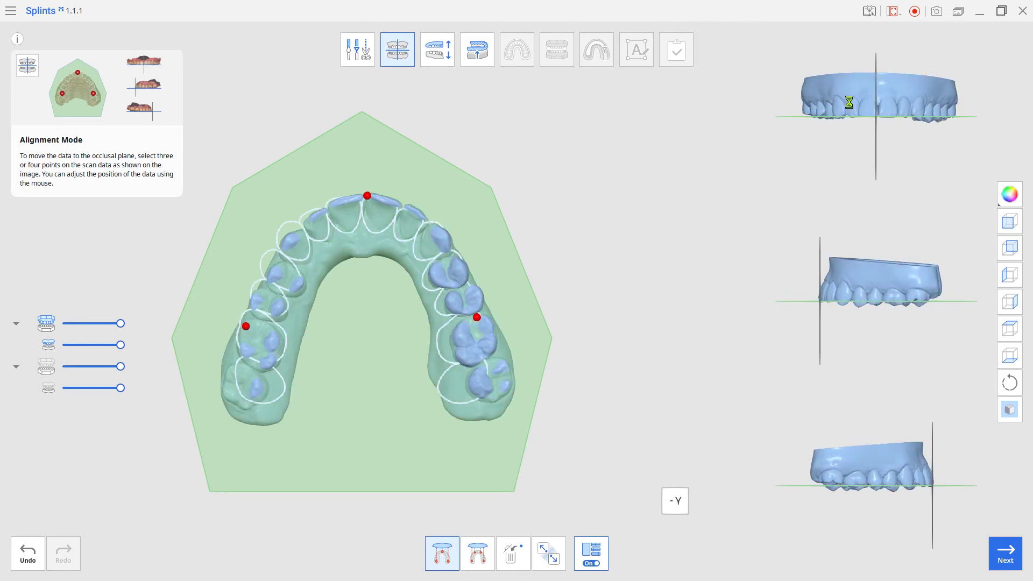
click(445, 63)
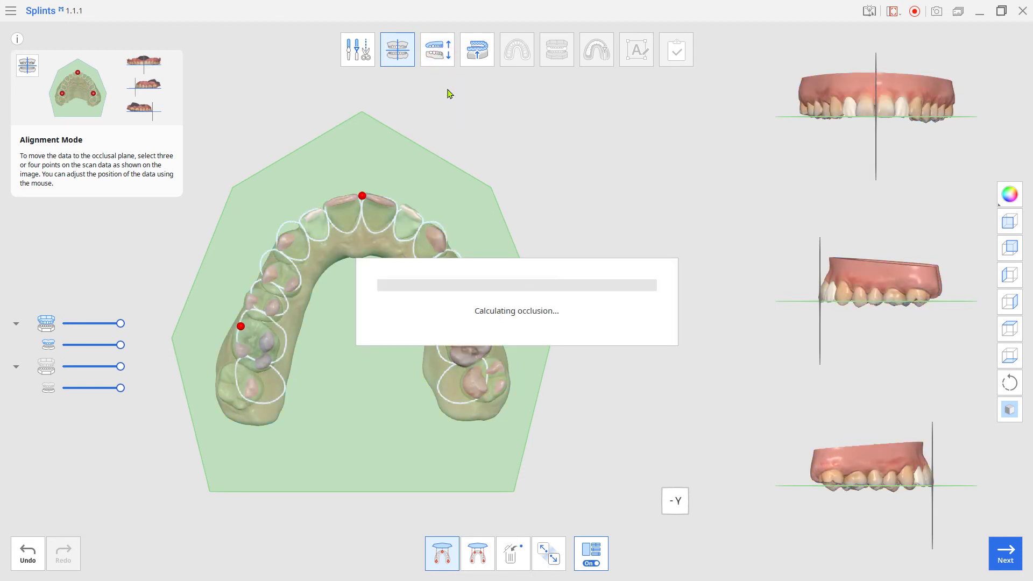
drag(551, 561, 573, 564)
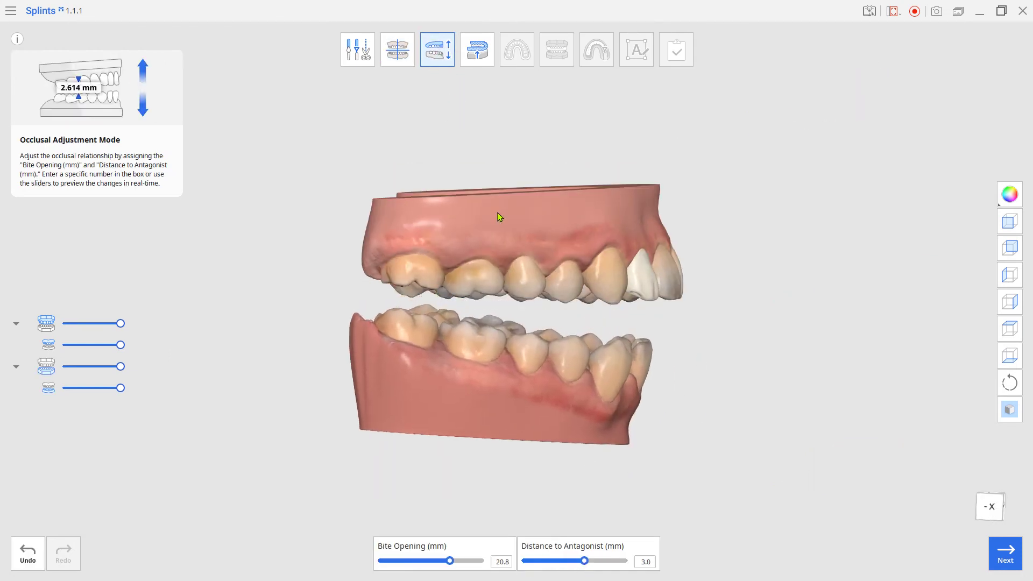
click(477, 63)
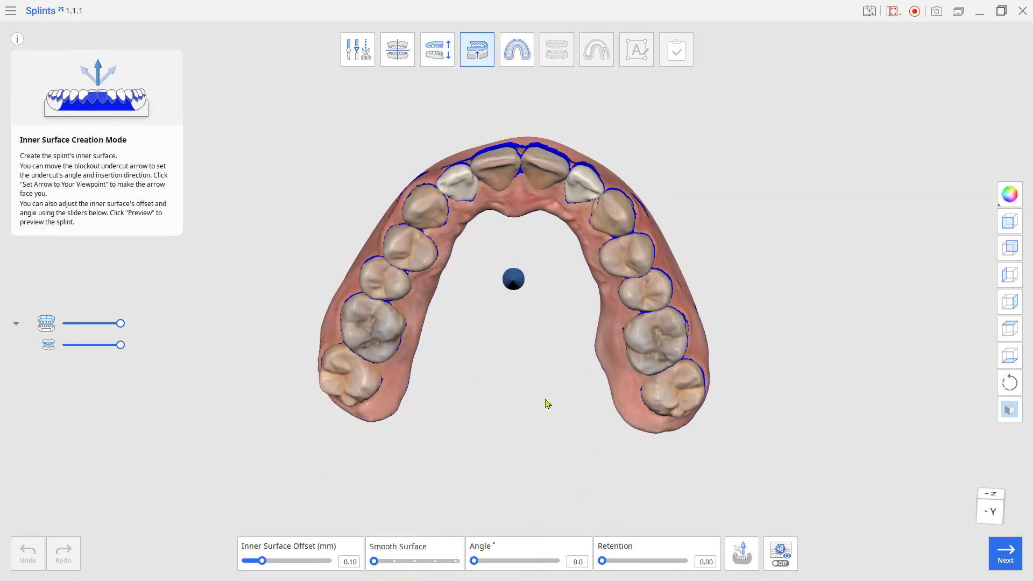
Create the inner surface with insertion direction from the current view and retention 1.00.
click(751, 555)
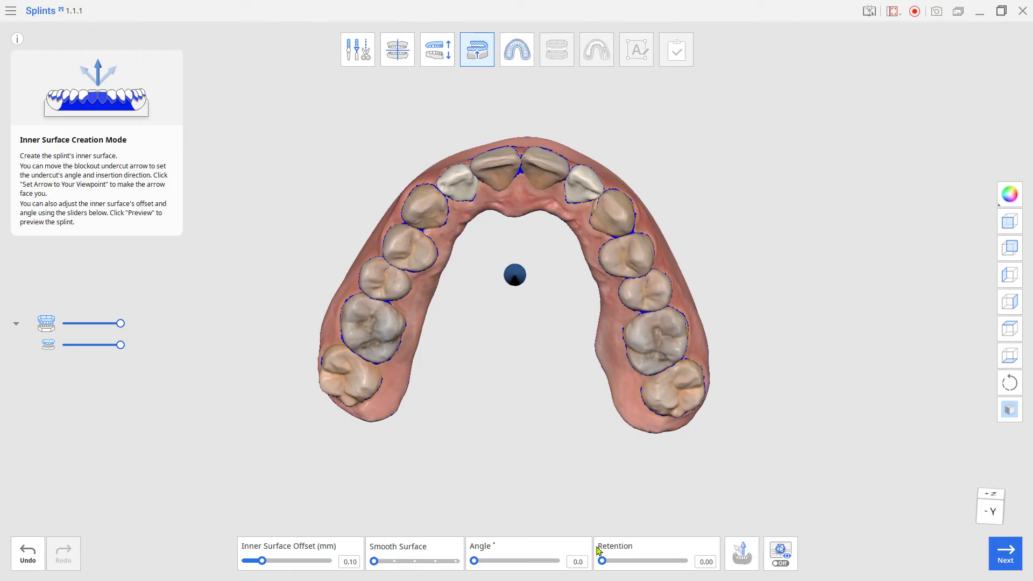
drag(614, 561, 695, 563)
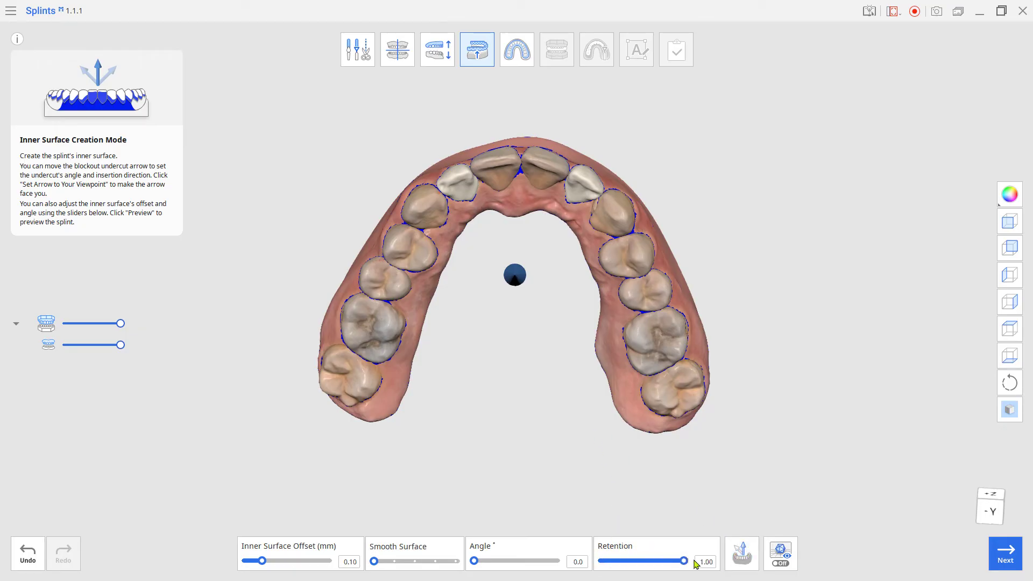
click(517, 60)
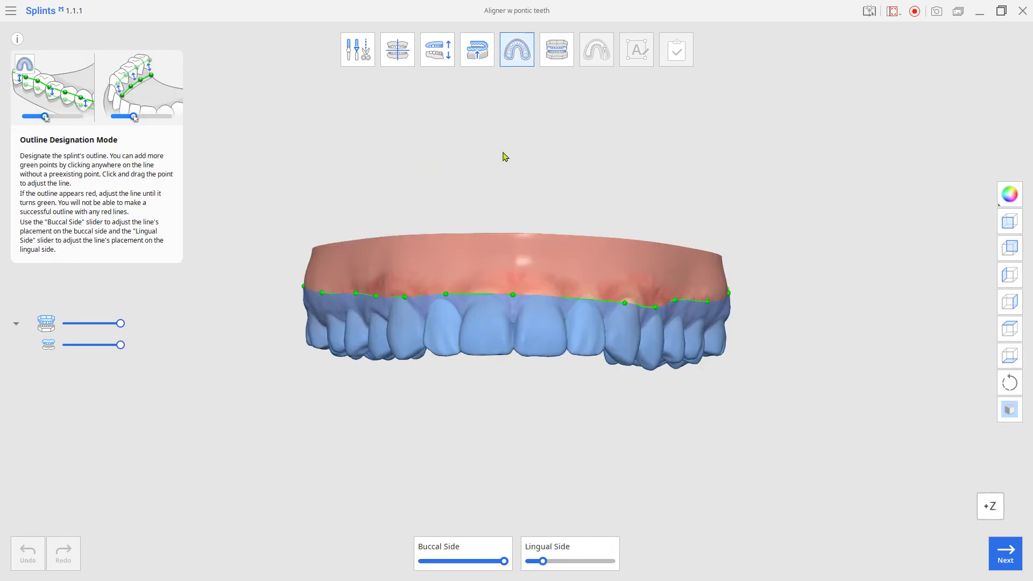
Straighten the buccal outline, inspect it around the arch, and generate the 2.96 mm outer surface.
right_drag(497, 248, 395, 252)
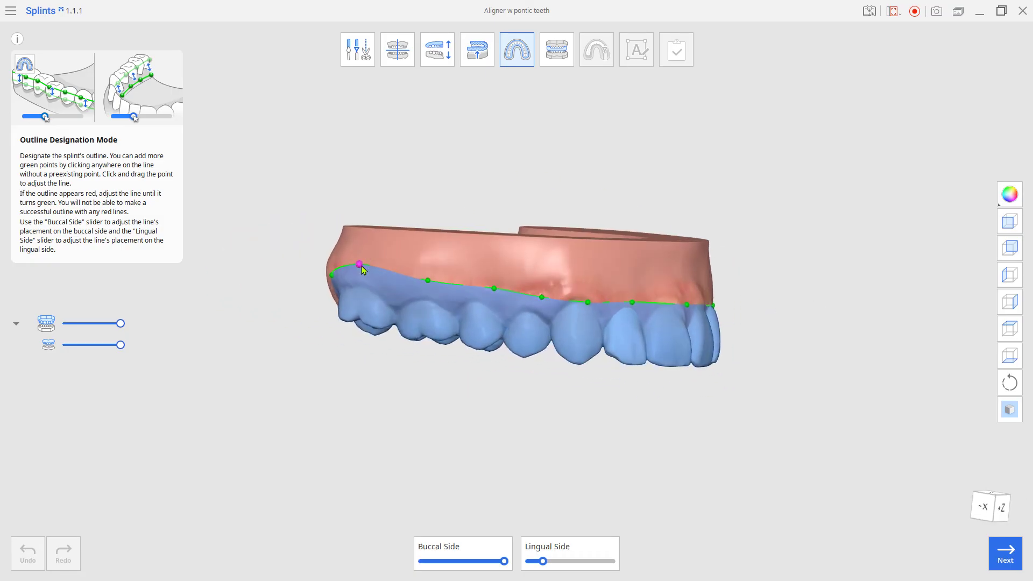
drag(359, 265, 428, 279)
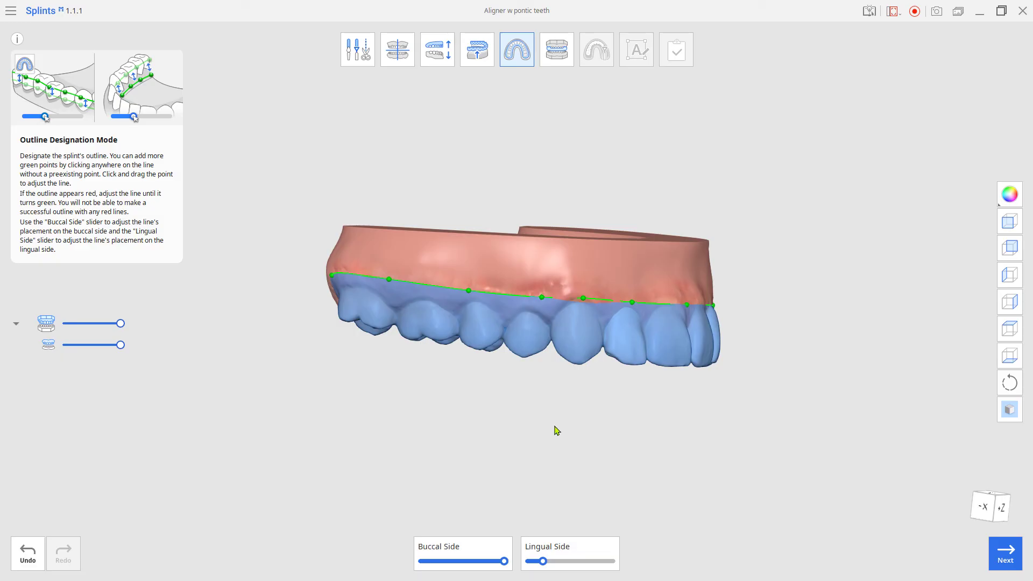
right_drag(553, 429, 570, 305)
right_drag(346, 245, 430, 436)
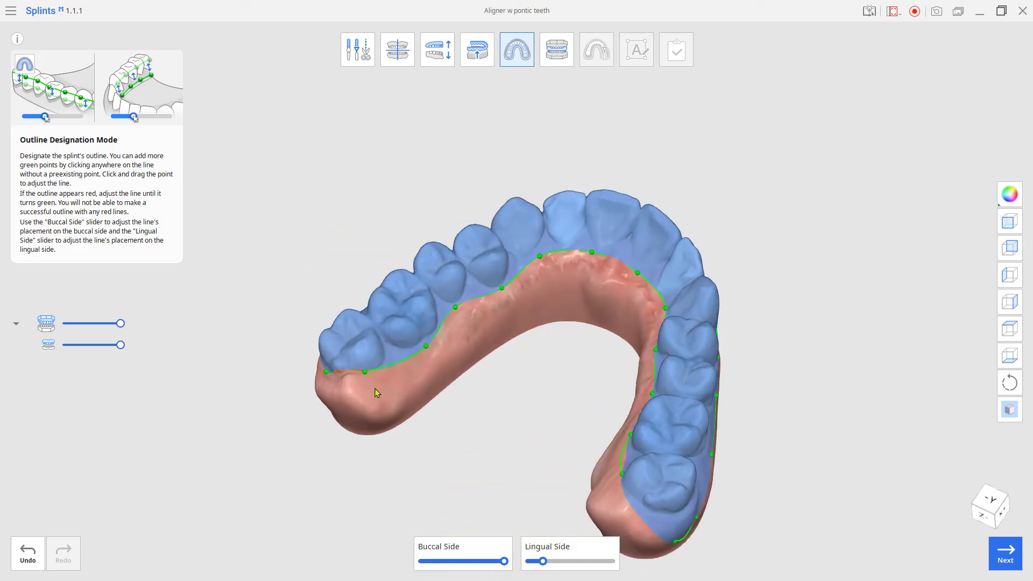
right_drag(376, 393, 581, 422)
click(562, 63)
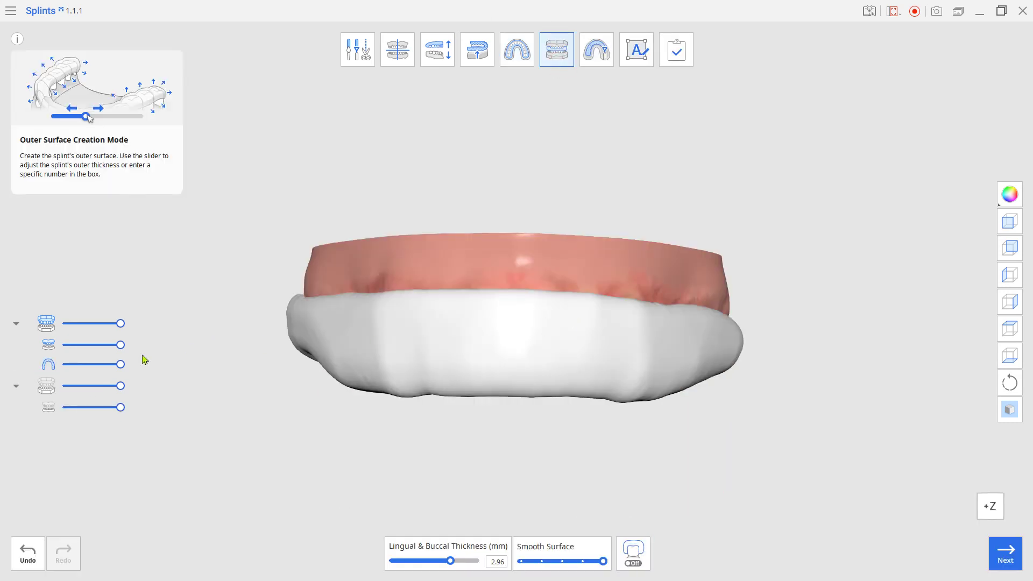
Turn the splint into a dual-layer splint and save the project as 'Aligner w pontic teeth'.
drag(120, 364, 67, 364)
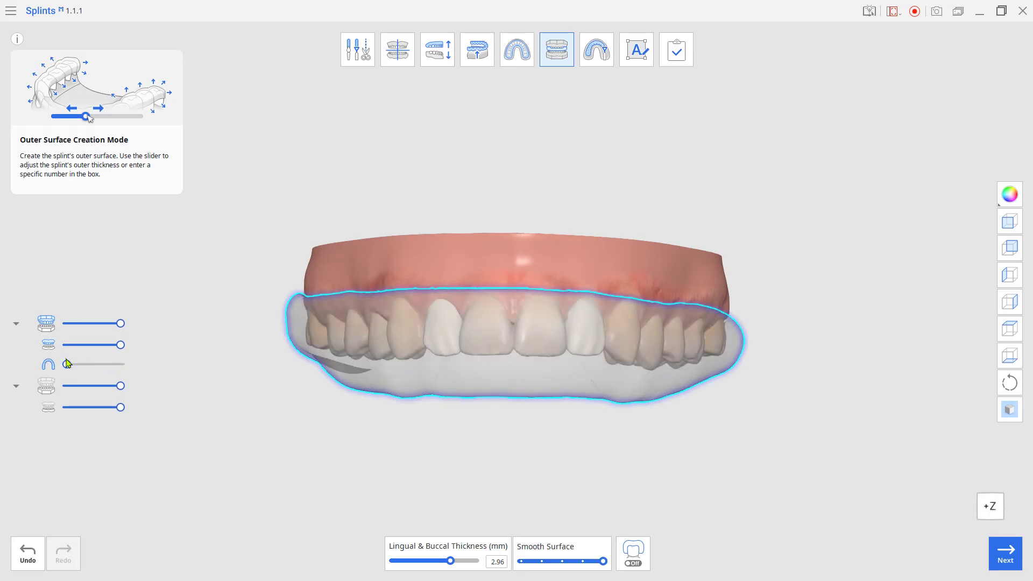
right_drag(424, 415, 452, 417)
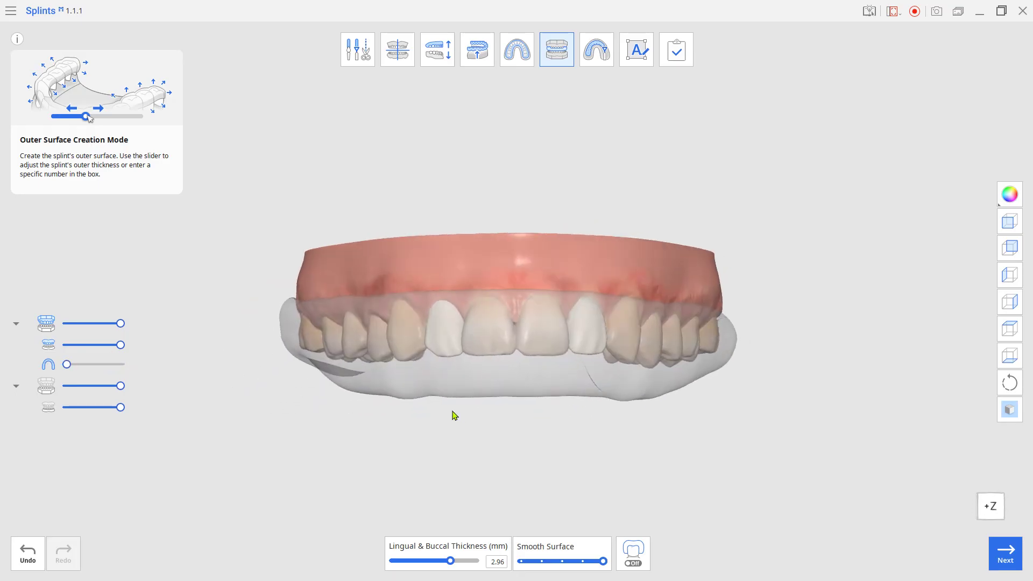
click(631, 563)
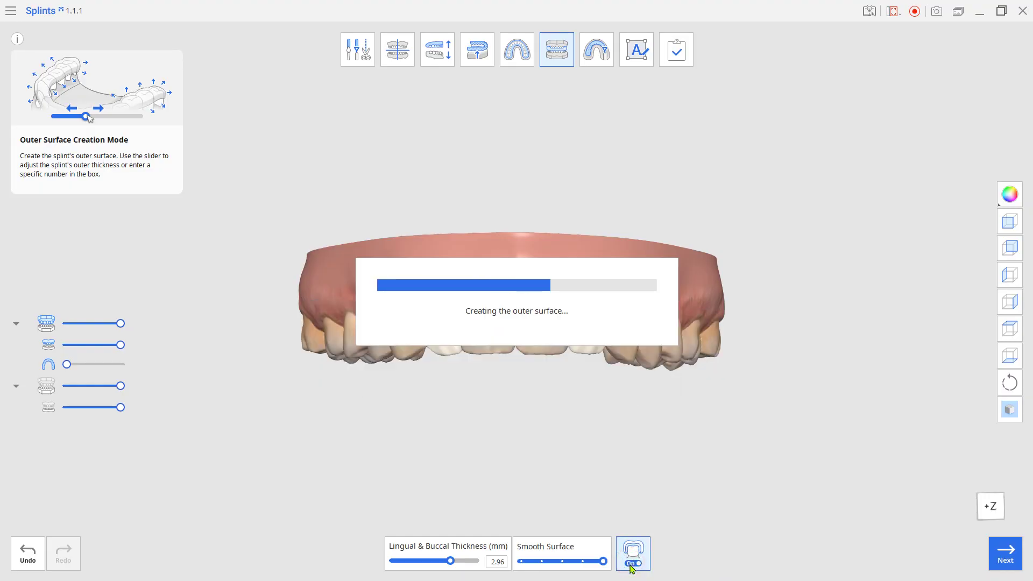
right_drag(613, 371, 667, 112)
click(679, 60)
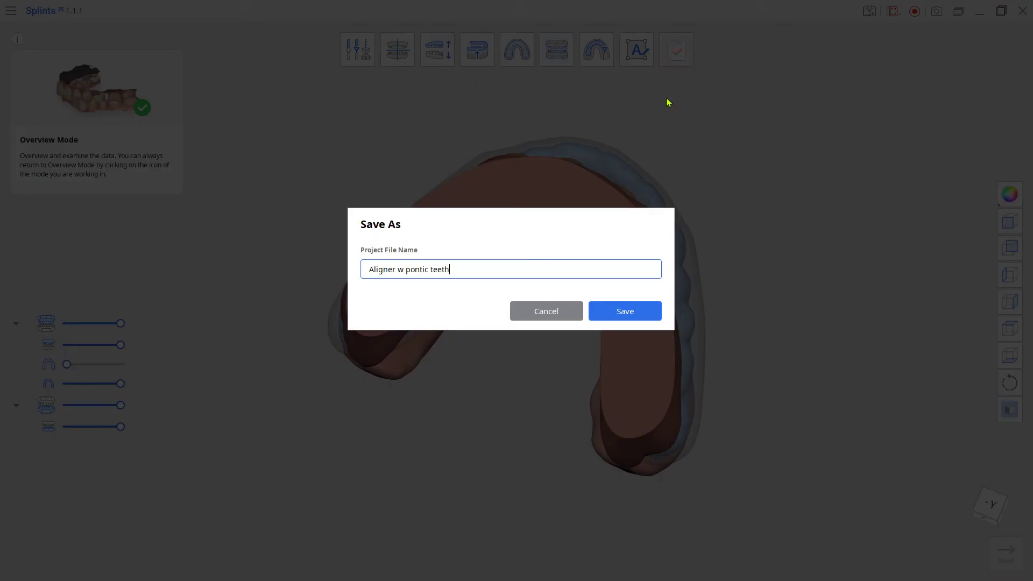
click(619, 318)
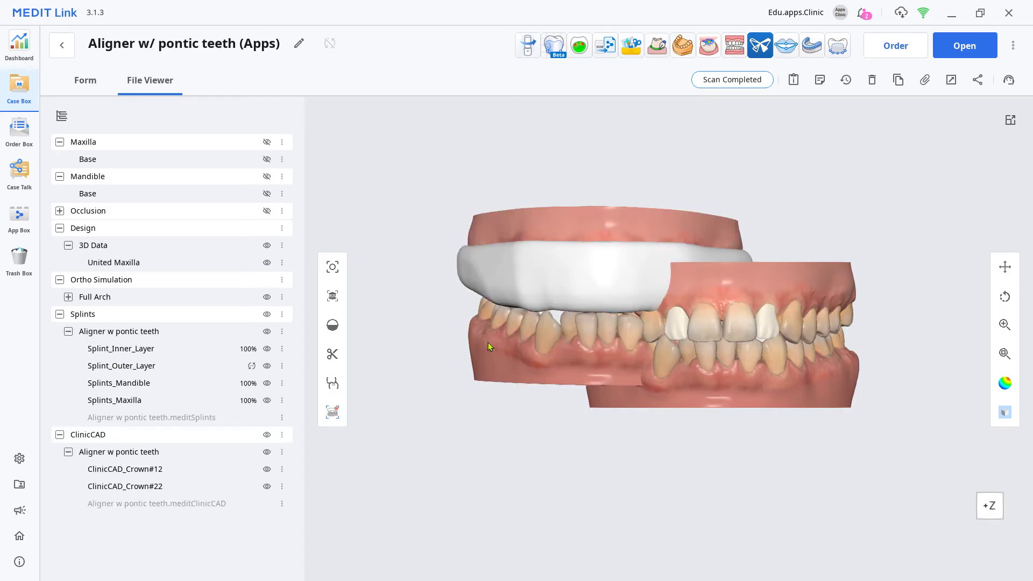
In the case, hide Full Arch, ClinicCAD crowns and all splint data except Splint_Inner_Layer.
click(266, 297)
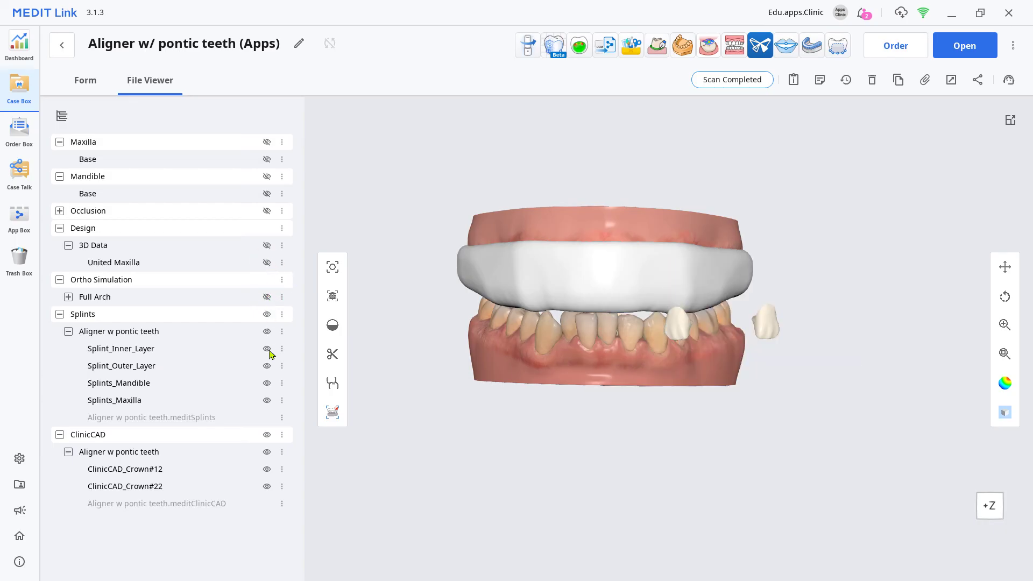
click(267, 435)
click(266, 348)
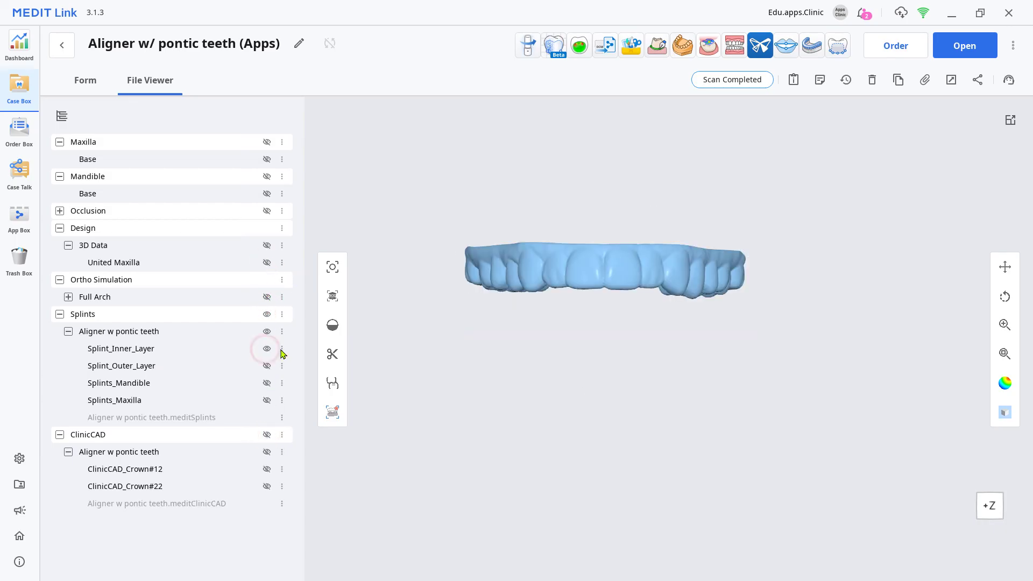
drag(599, 353, 588, 461)
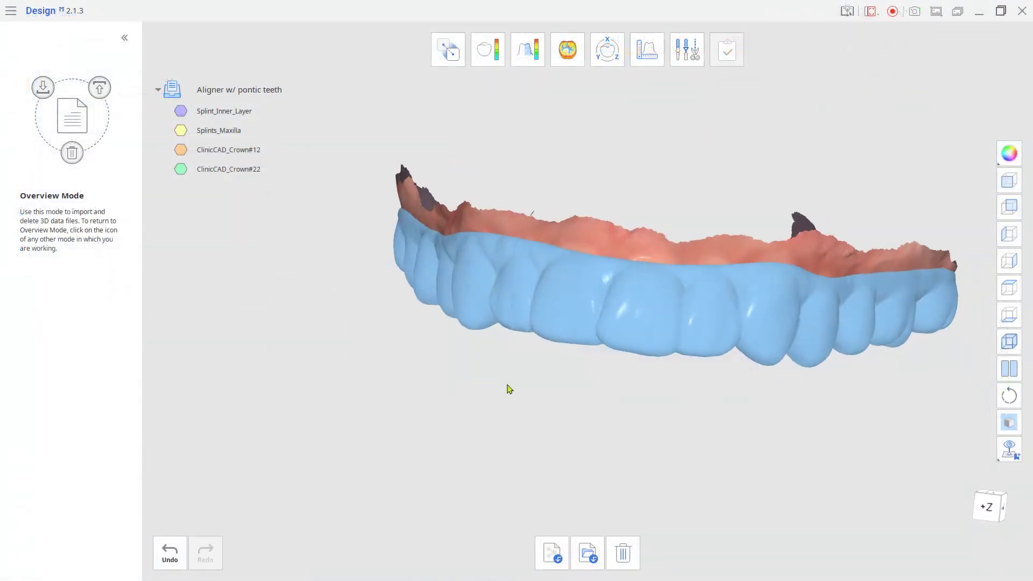
Rotate to a front view and make Splint_Inner_Layer transparent over the maxilla and crowns 12 and 22.
drag(509, 389, 454, 306)
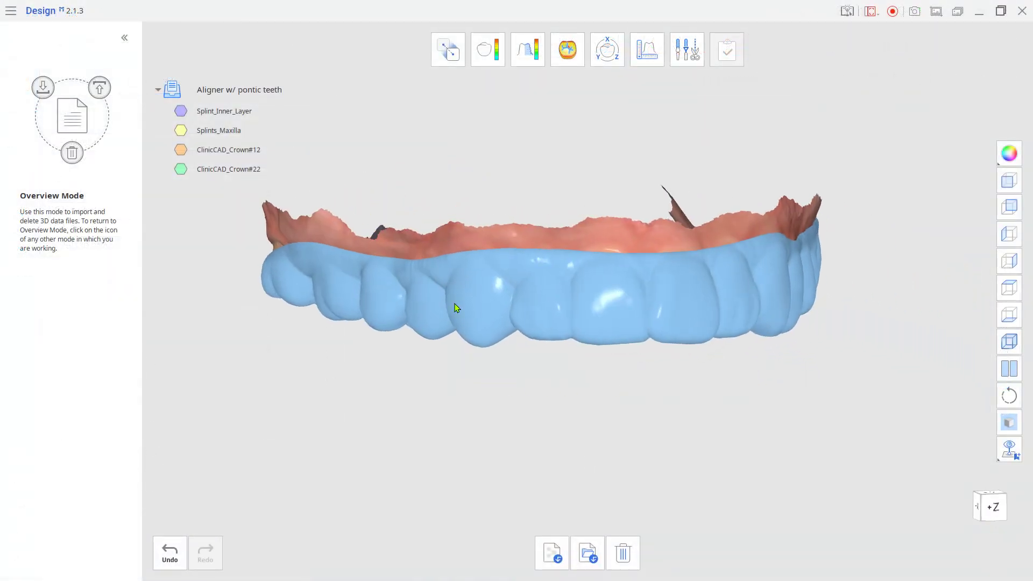
mouse_move(242, 109)
drag(242, 109, 212, 111)
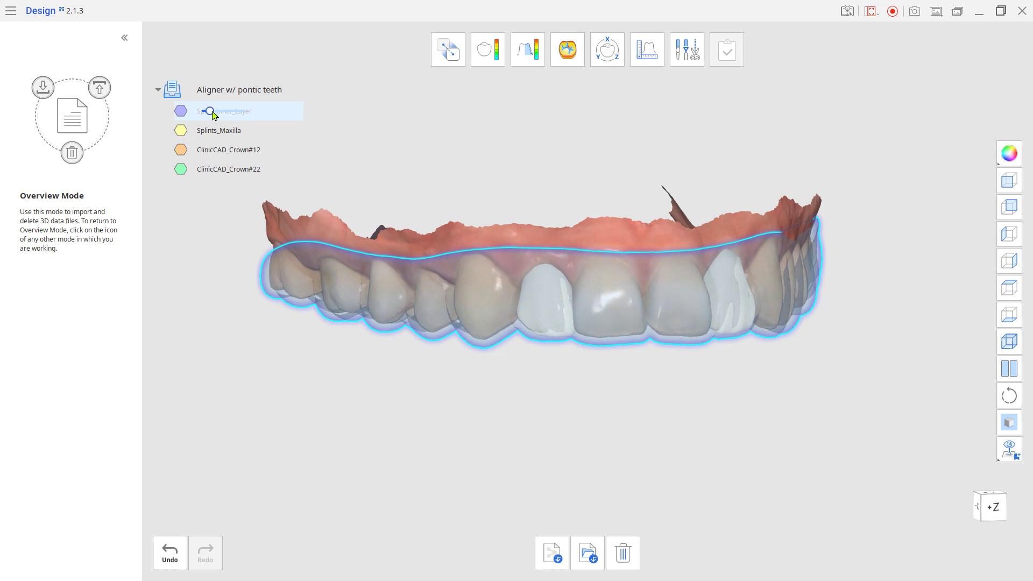